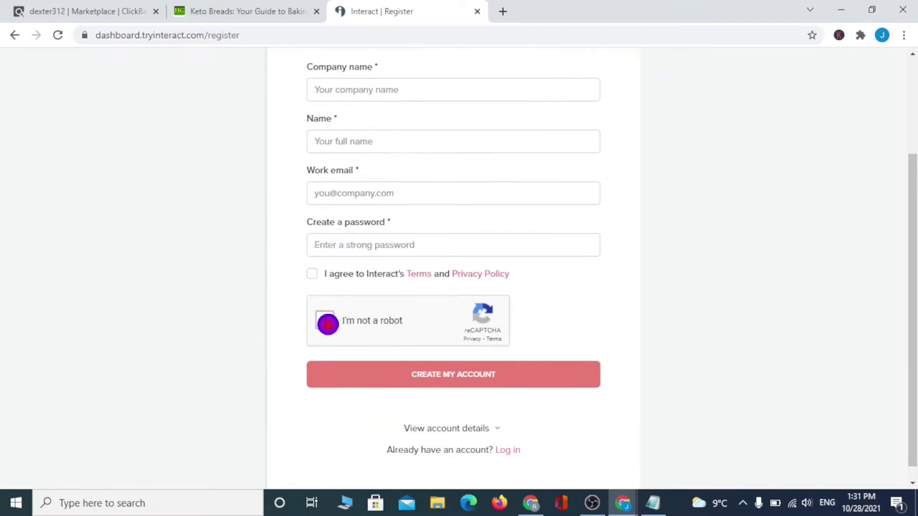
{"action": "left_click", "coordinate": [433, 361]}
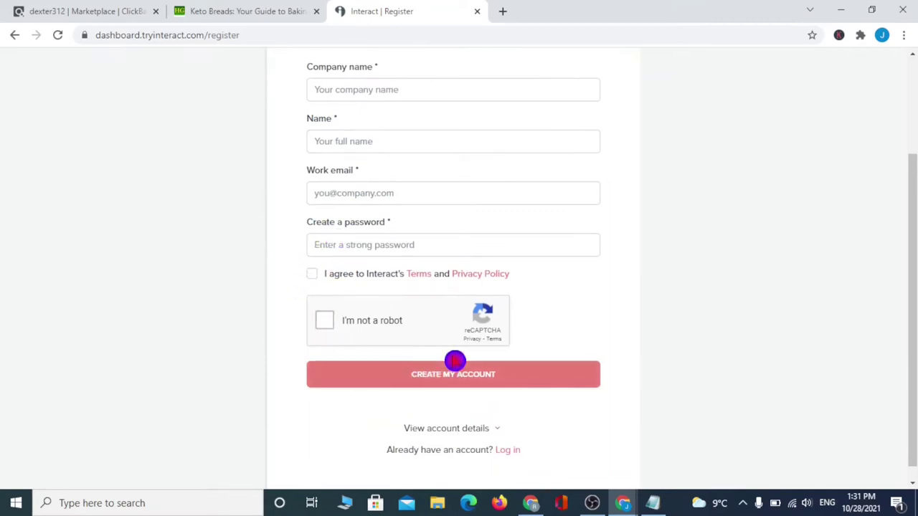
{"action": "scroll", "coordinate": [241, 188], "scroll_direction": "up", "scroll_amount": 2}
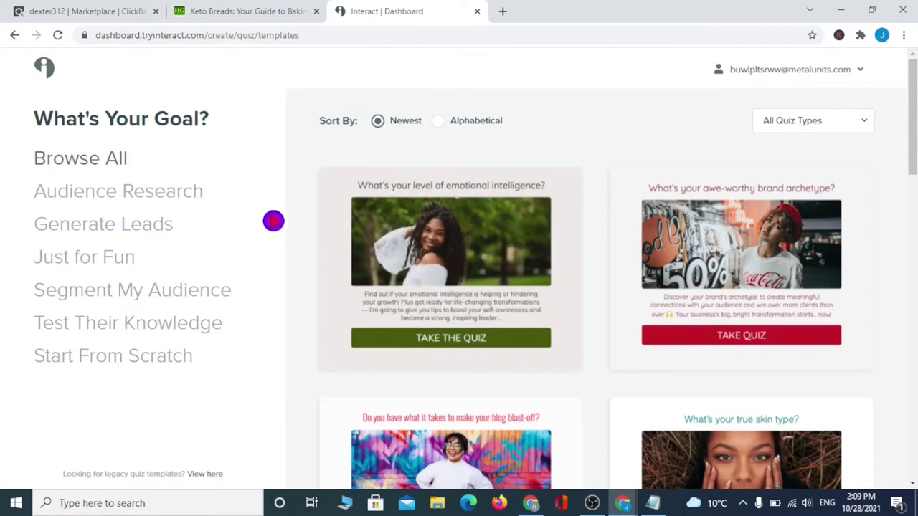
Create a quiz from the "What's your level of emotional intelligence?" template and dismiss the cover page tips and intro video.
{"action": "scroll", "coordinate": [303, 230], "scroll_direction": "down", "scroll_amount": 2}
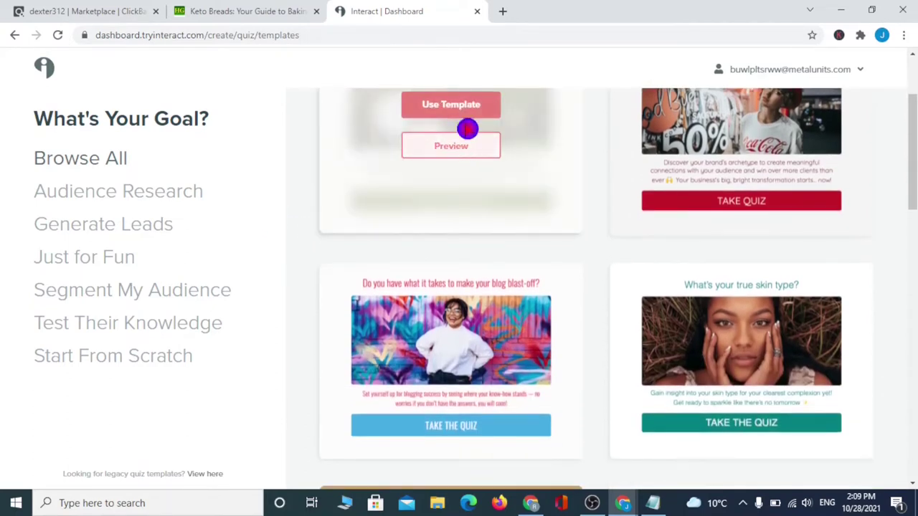
{"action": "scroll", "coordinate": [502, 353], "scroll_direction": "down", "scroll_amount": 1}
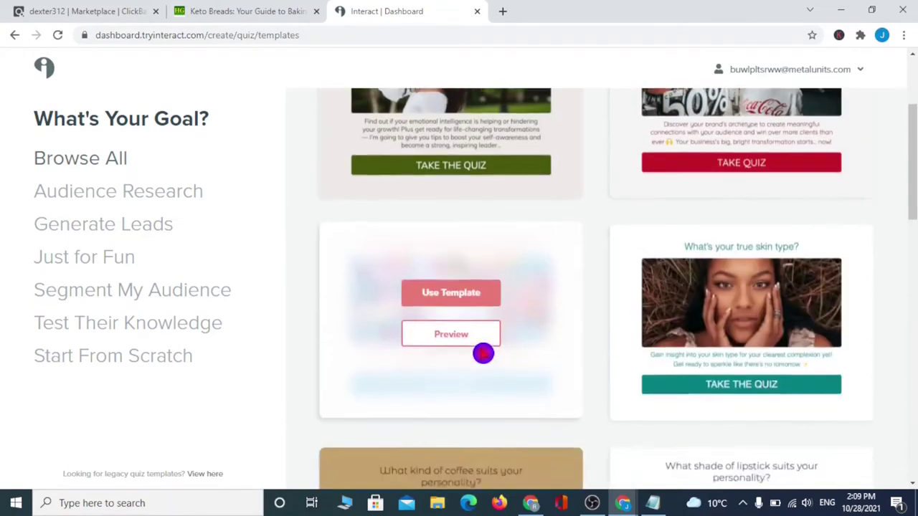
{"action": "scroll", "coordinate": [485, 344], "scroll_direction": "down", "scroll_amount": 3}
{"action": "scroll", "coordinate": [724, 383], "scroll_direction": "down", "scroll_amount": 2}
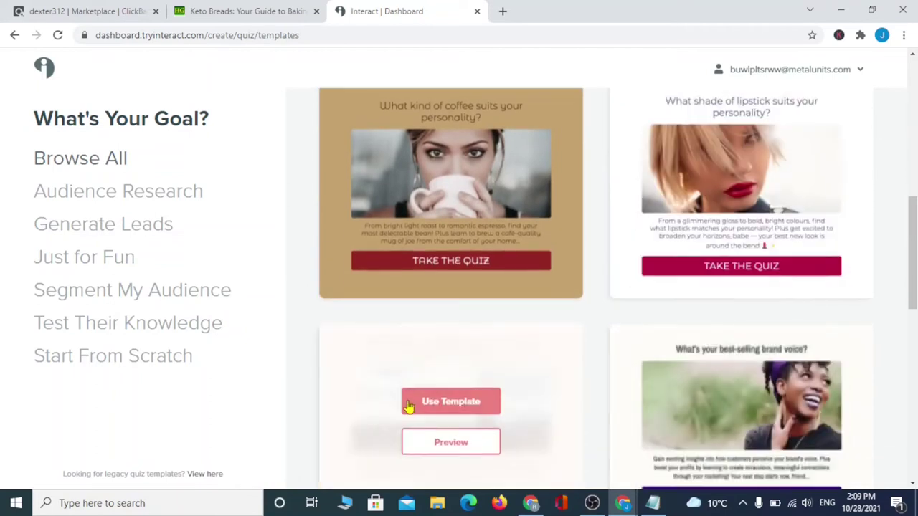
{"action": "scroll", "coordinate": [402, 410], "scroll_direction": "down", "scroll_amount": 4}
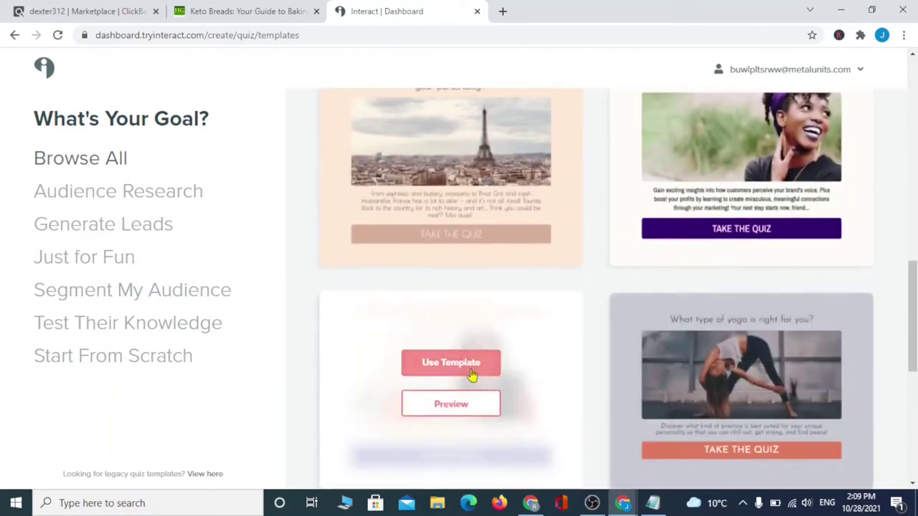
{"action": "scroll", "coordinate": [479, 351], "scroll_direction": "up", "scroll_amount": 8}
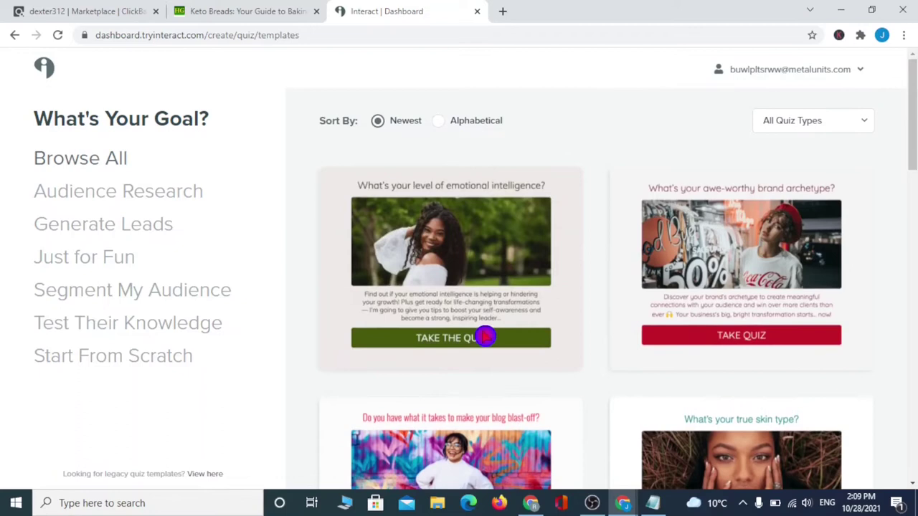
{"action": "mouse_move", "coordinate": [459, 291]}
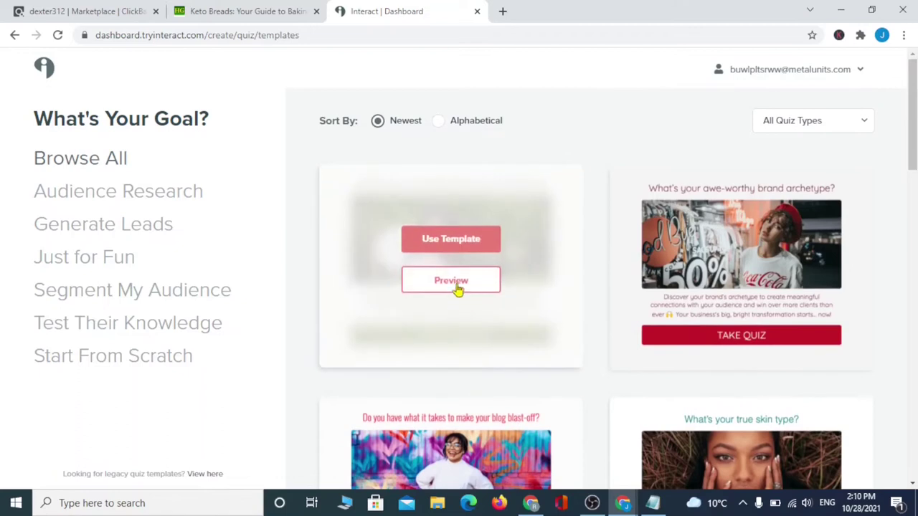
{"action": "left_click", "coordinate": [445, 240]}
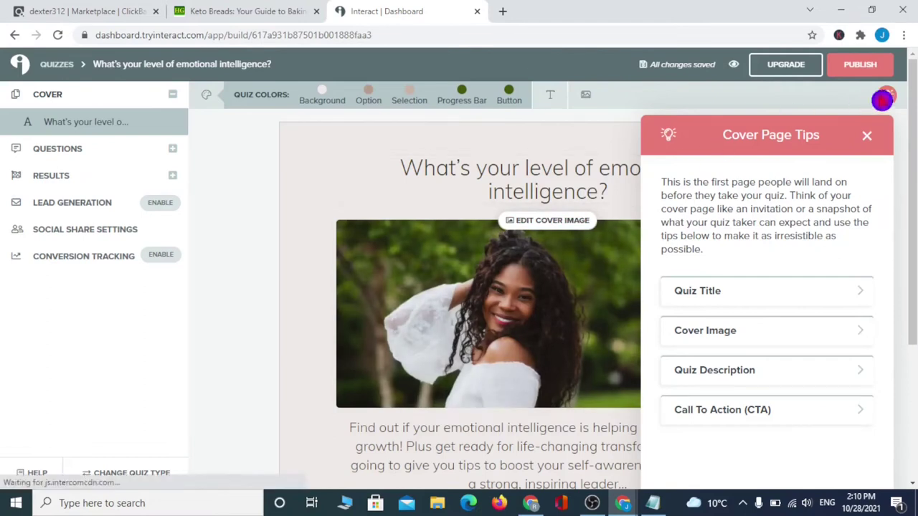
{"action": "left_click", "coordinate": [885, 96]}
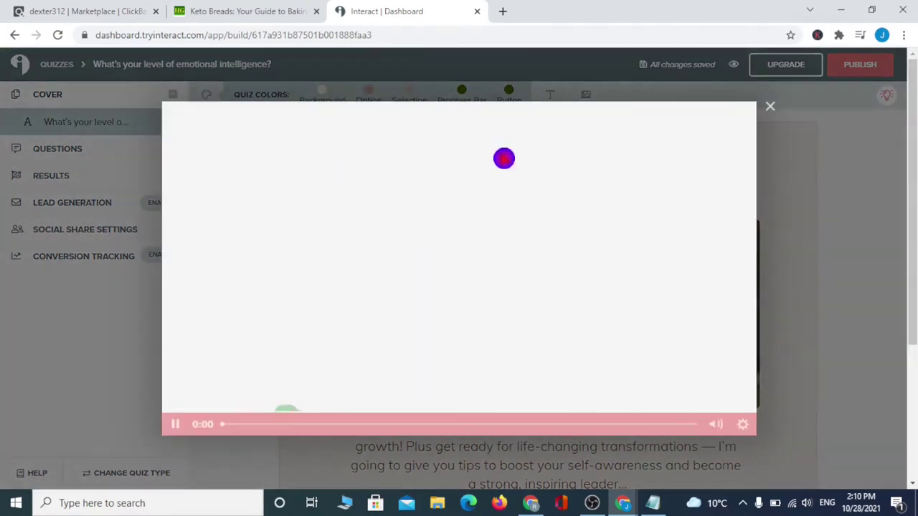
{"action": "left_click", "coordinate": [771, 106]}
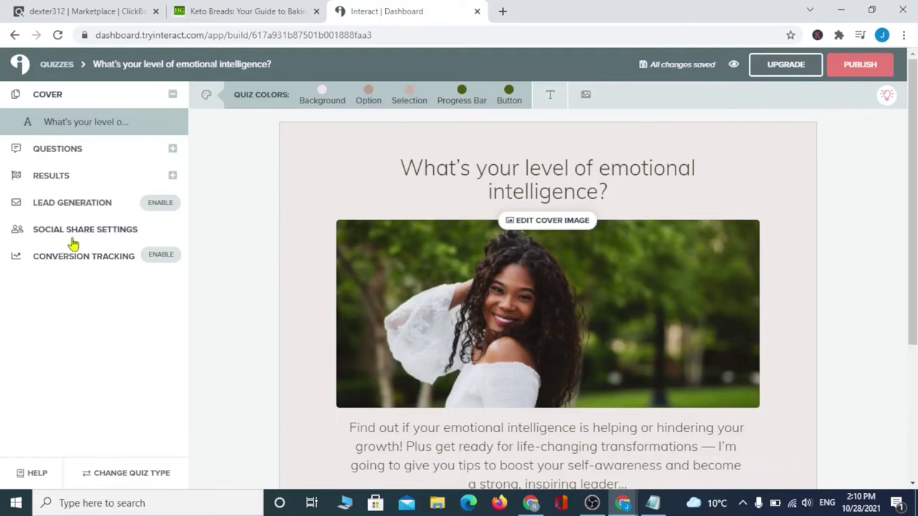
Look through the quiz's questions and results sections, and return to the cover page.
{"action": "left_click", "coordinate": [61, 154]}
{"action": "scroll", "coordinate": [72, 197], "scroll_direction": "down", "scroll_amount": 3}
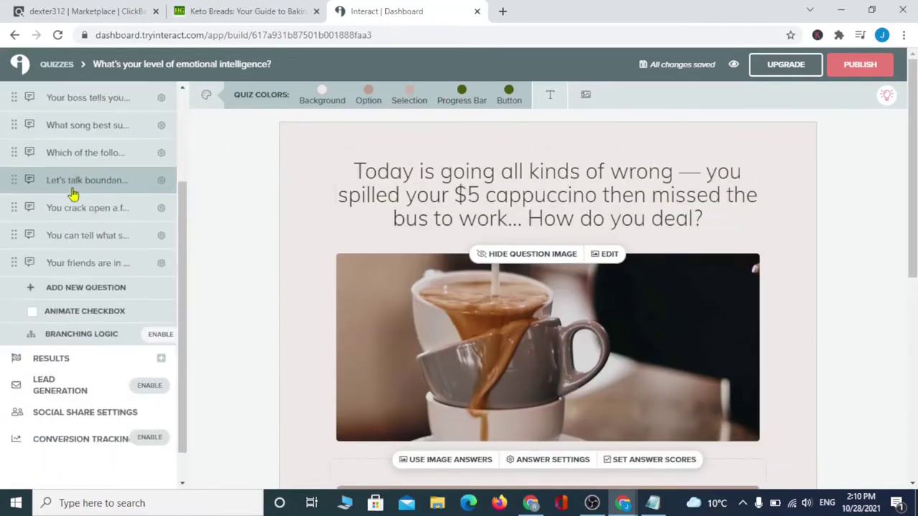
{"action": "left_click", "coordinate": [51, 326]}
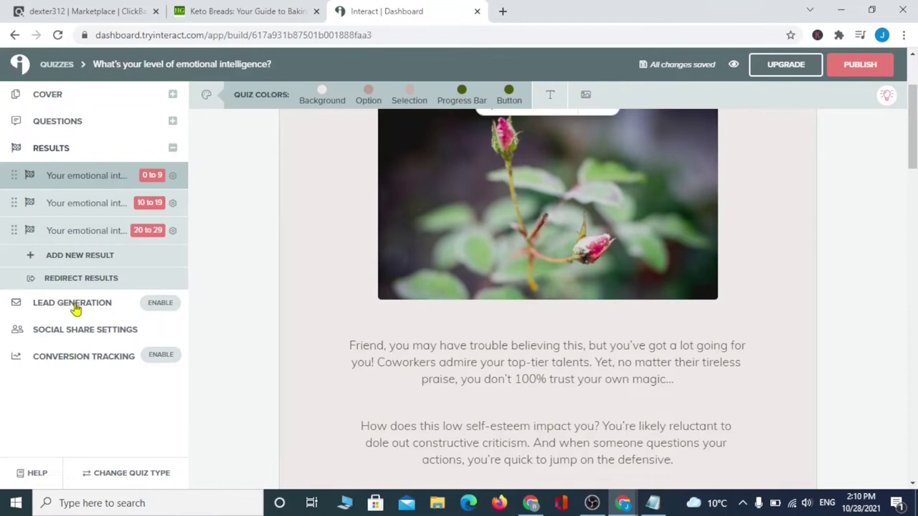
{"action": "scroll", "coordinate": [75, 308], "scroll_direction": "up", "scroll_amount": 2}
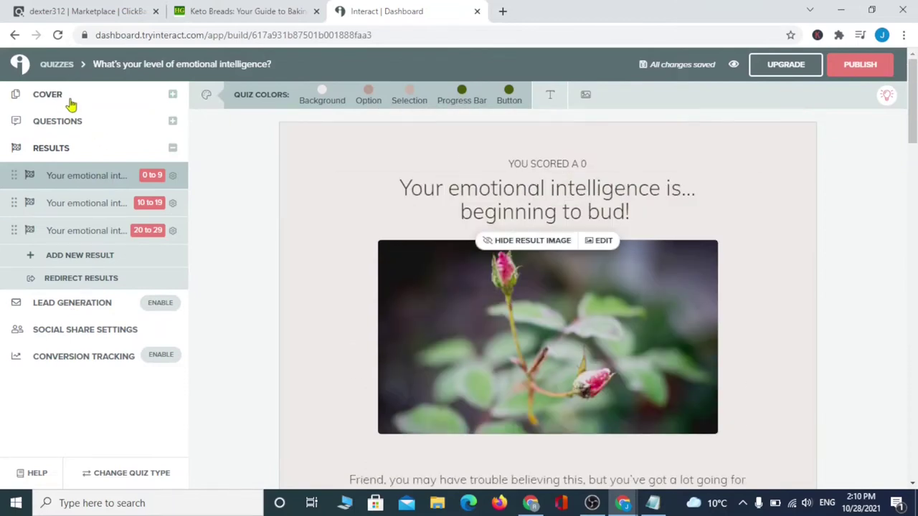
{"action": "left_click", "coordinate": [47, 95]}
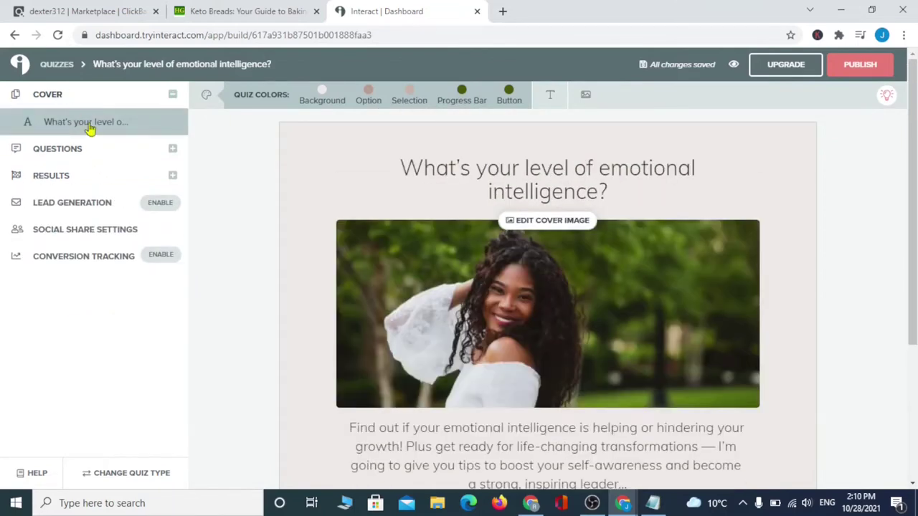
Delete the template's title text on the quiz cover.
{"action": "left_click", "coordinate": [626, 180]}
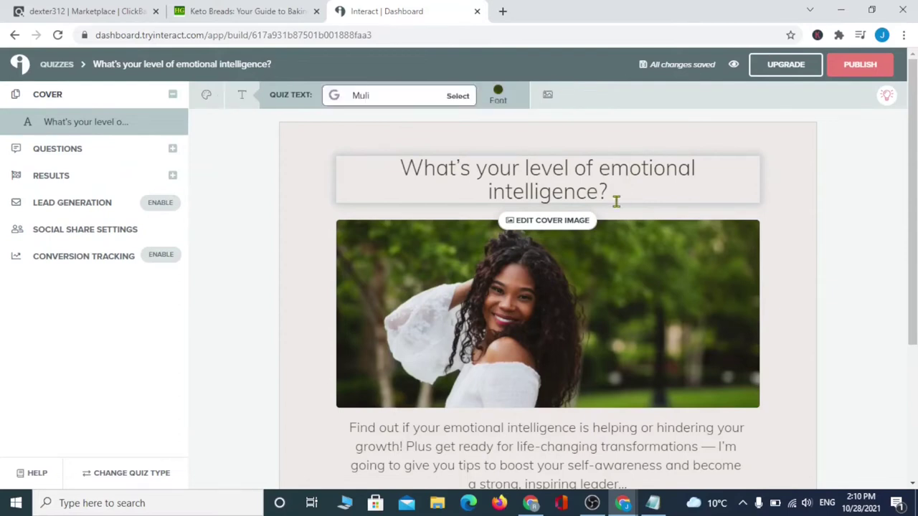
{"action": "left_click_drag", "start_coordinate": [613, 194], "coordinate": [385, 176]}
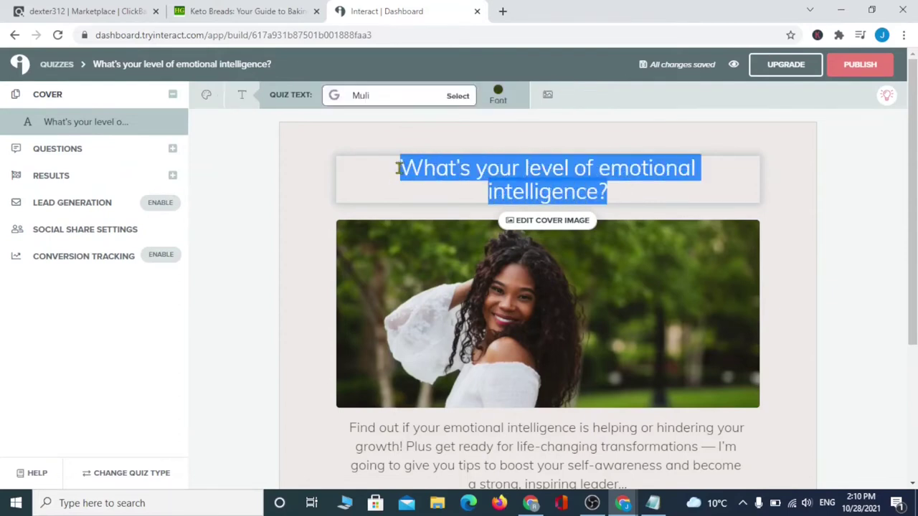
{"action": "key", "text": "BackSpace"}
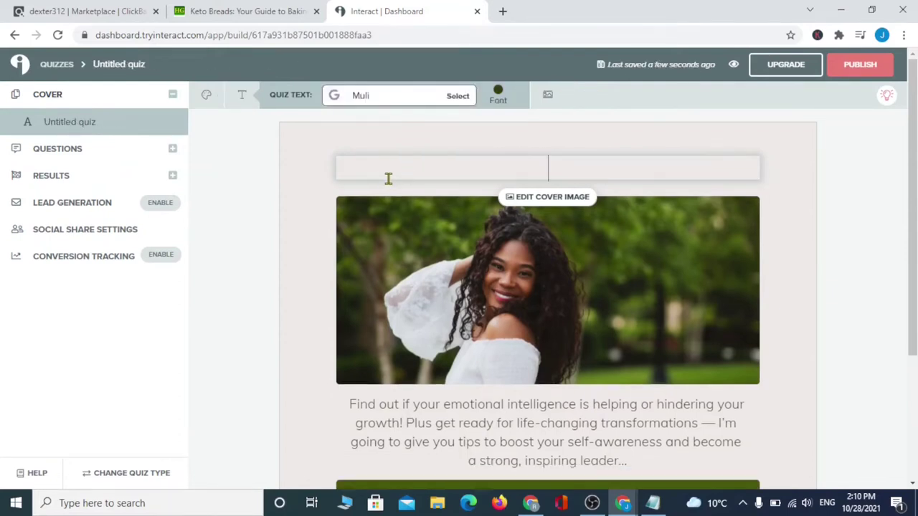
{"action": "type", "text": "this"}
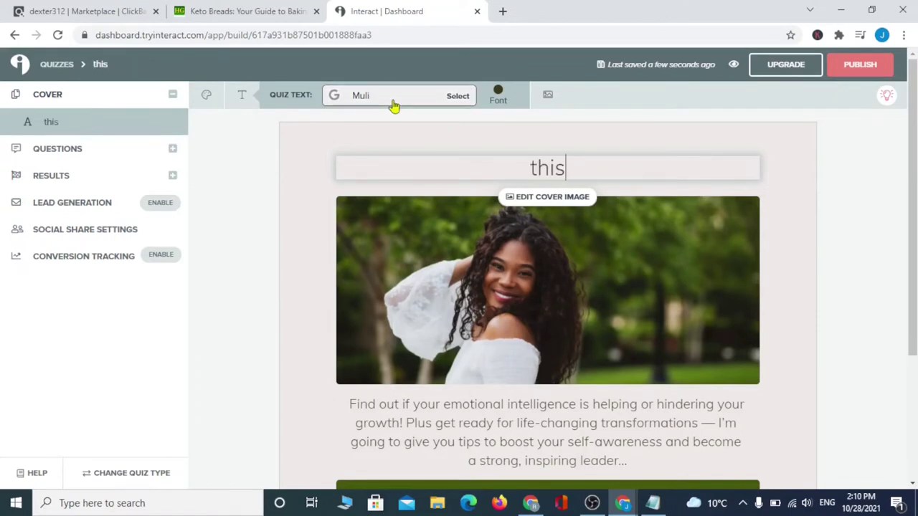
{"action": "key", "text": "BackSpace"}
{"action": "key", "text": "BackSpace"}
{"action": "key", "text": "BackSpace"}
{"action": "key", "text": "BackSpace"}
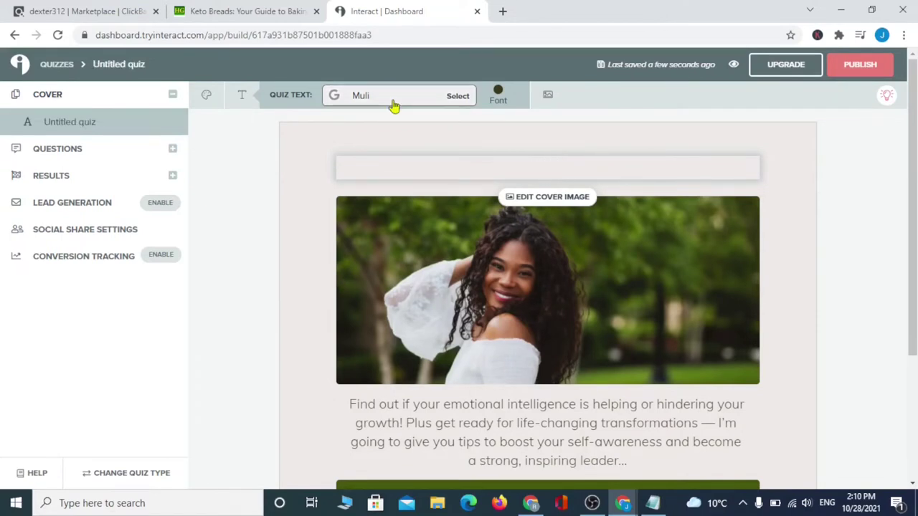
Enter "ansuer this quiz to know more about your body" as the quiz title on the cover.
{"action": "type", "text": "ansuer this qui"}
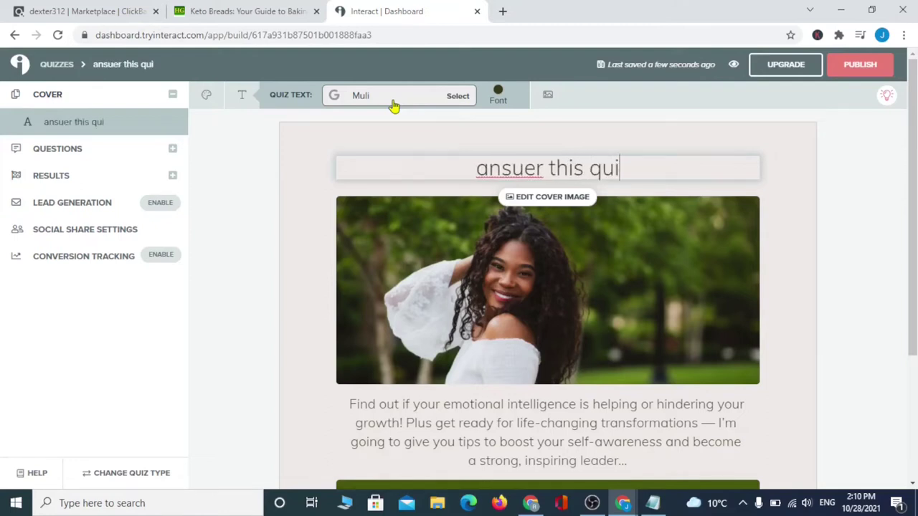
{"action": "type", "text": "z"}
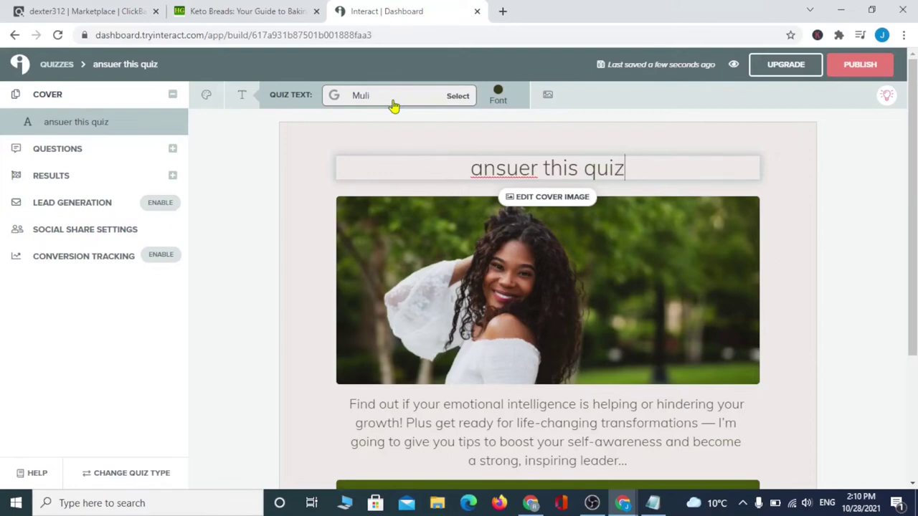
{"action": "type", "text": " to kb"}
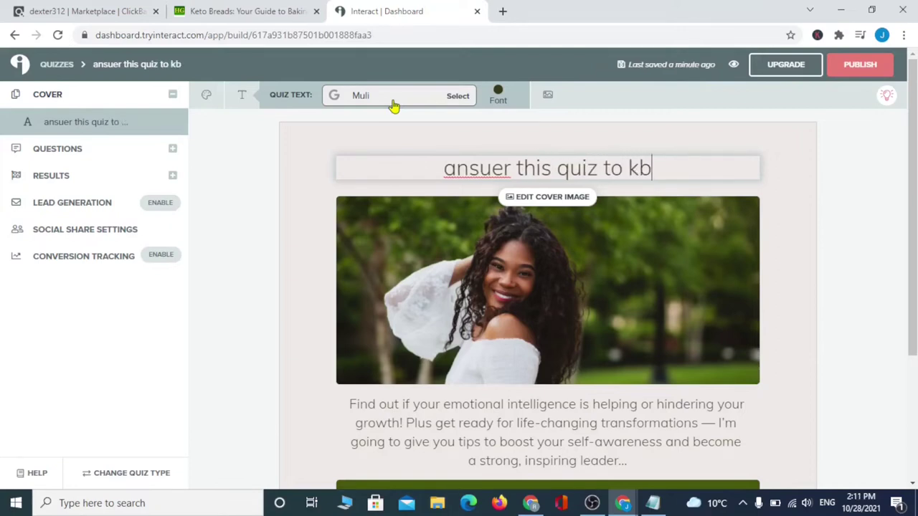
{"action": "key", "text": "BackSpace"}
{"action": "type", "text": "no"}
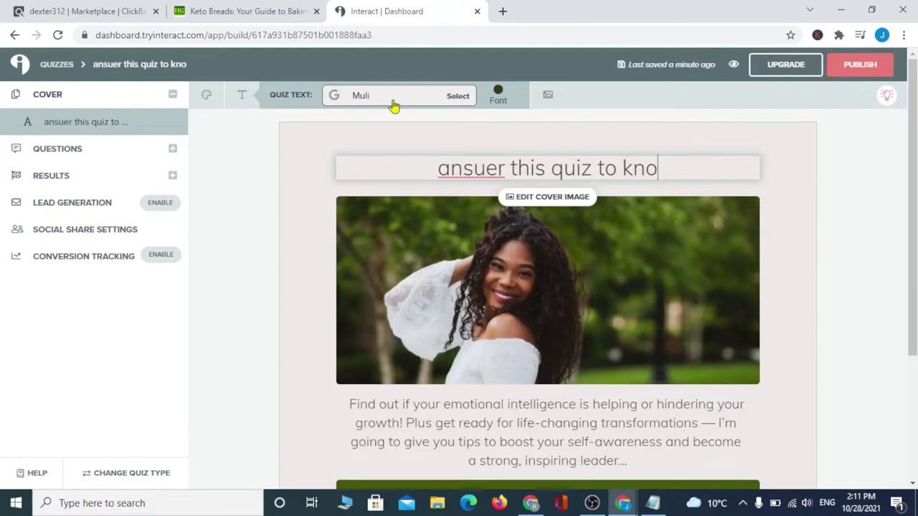
{"action": "type", "text": "w m"}
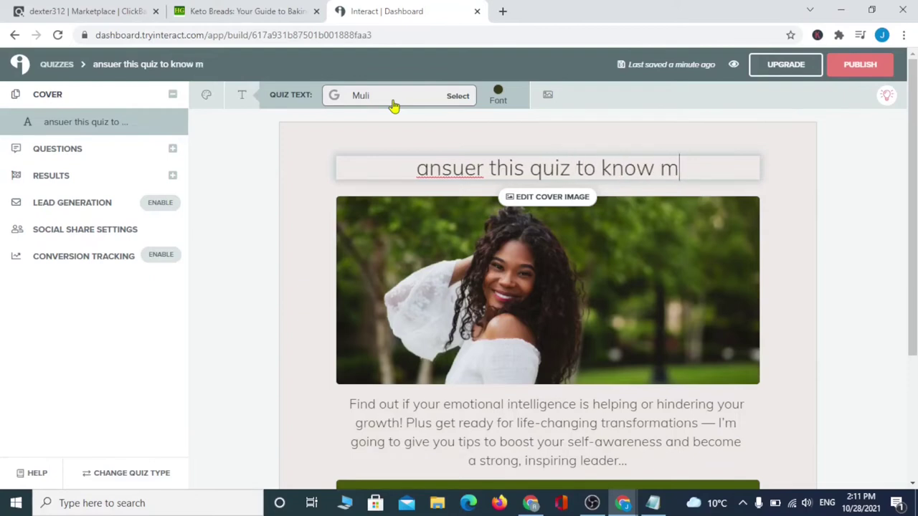
{"action": "type", "text": "ore a"}
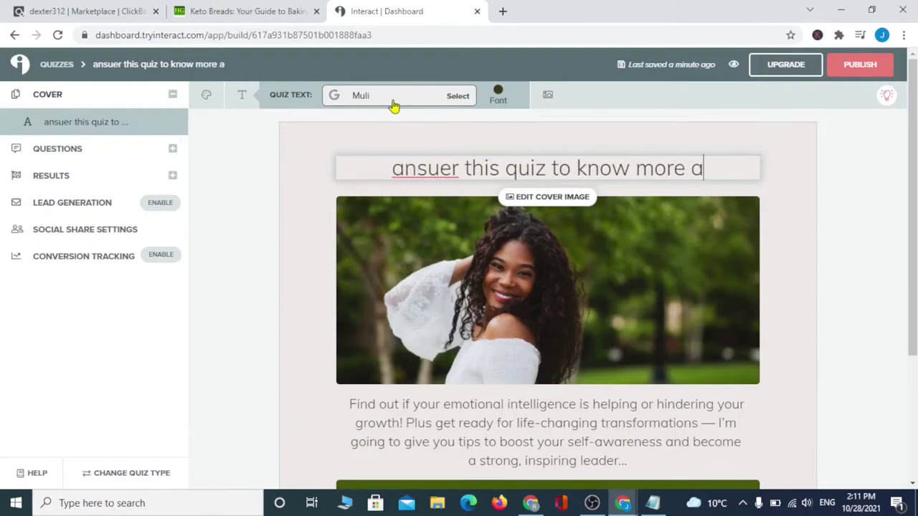
{"action": "type", "text": "bout yur "}
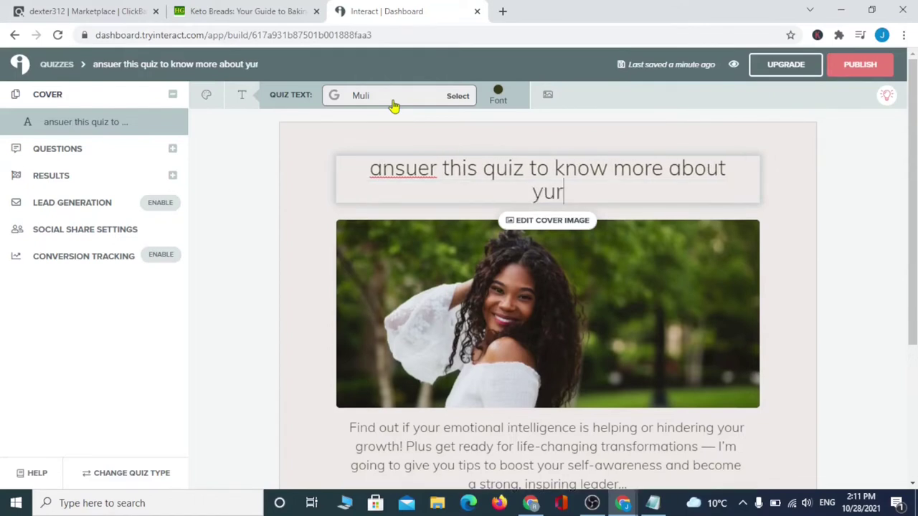
{"action": "type", "text": "body "}
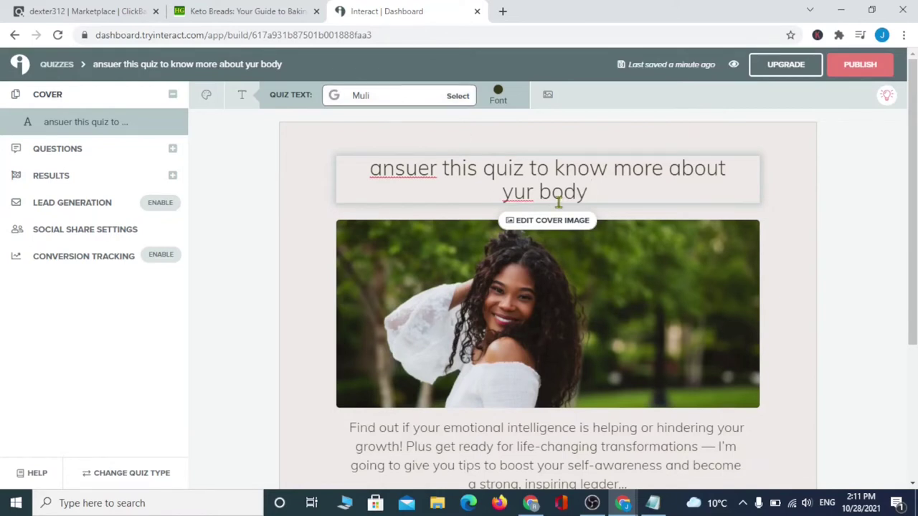
{"action": "type", "text": "o"}
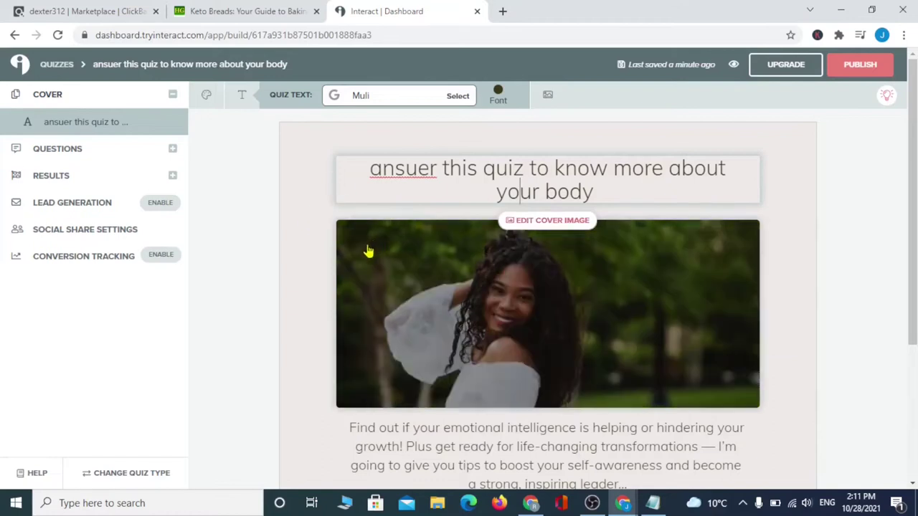
Open the cover image for editing and save it with the preset crop frame.
{"action": "scroll", "coordinate": [345, 250], "scroll_direction": "down", "scroll_amount": 3}
{"action": "scroll", "coordinate": [338, 239], "scroll_direction": "up", "scroll_amount": 2}
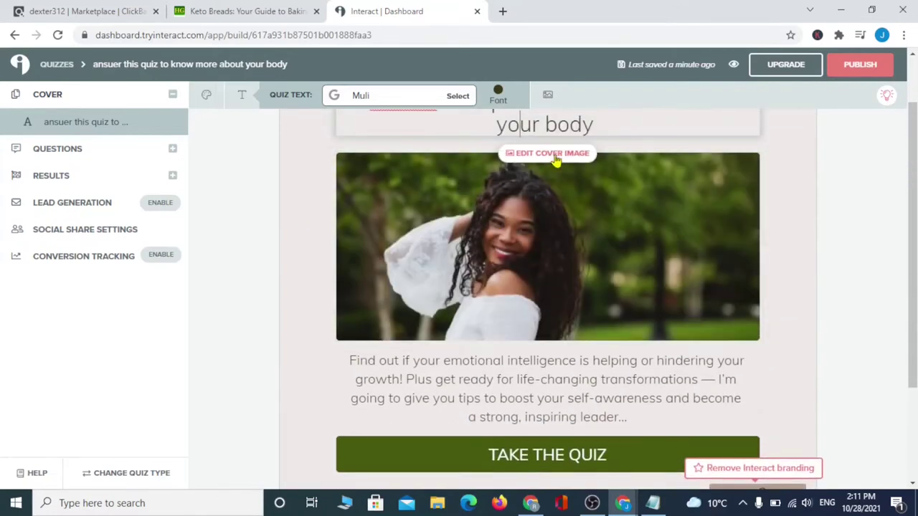
{"action": "left_click", "coordinate": [551, 153]}
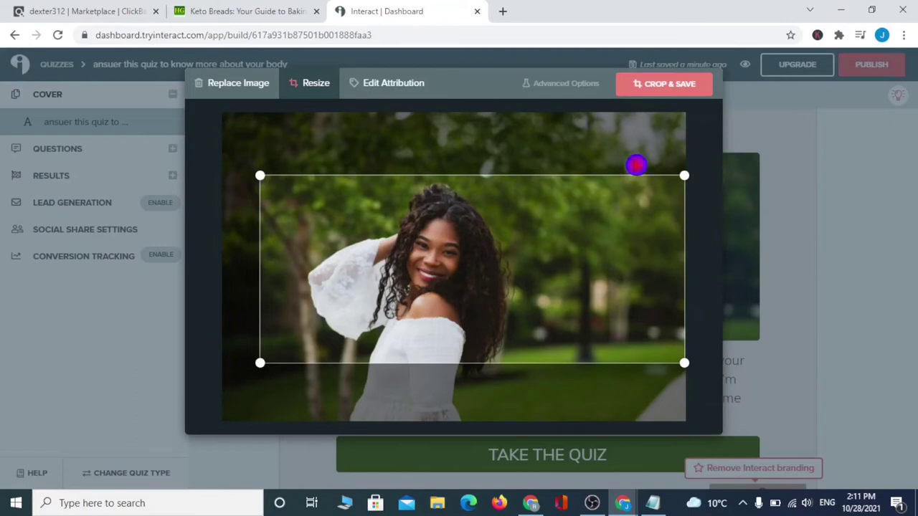
{"action": "left_click", "coordinate": [659, 86]}
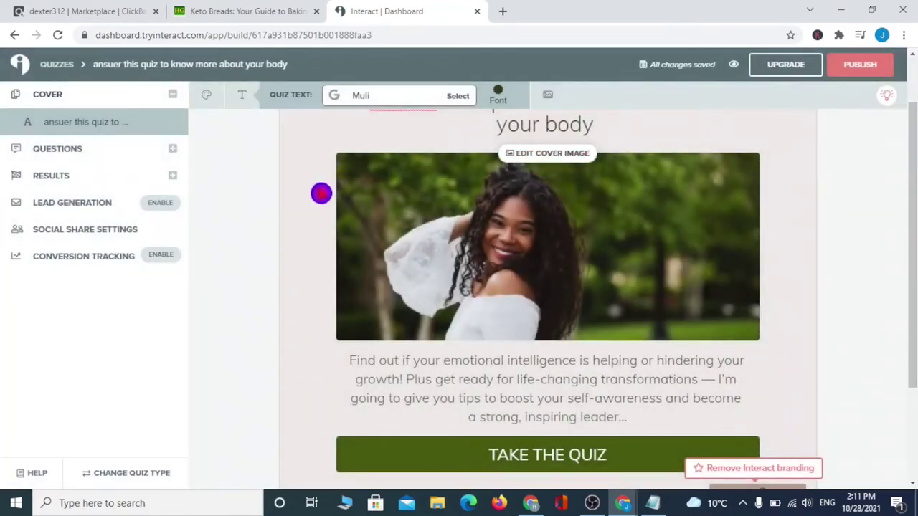
Replace the cover description below the image with the placeholder text "sdgsadsdsgufcnvsefiok".
{"action": "scroll", "coordinate": [322, 193], "scroll_direction": "down", "scroll_amount": 2}
{"action": "left_click_drag", "start_coordinate": [639, 286], "coordinate": [344, 232]}
{"action": "key", "text": "BackSpace"}
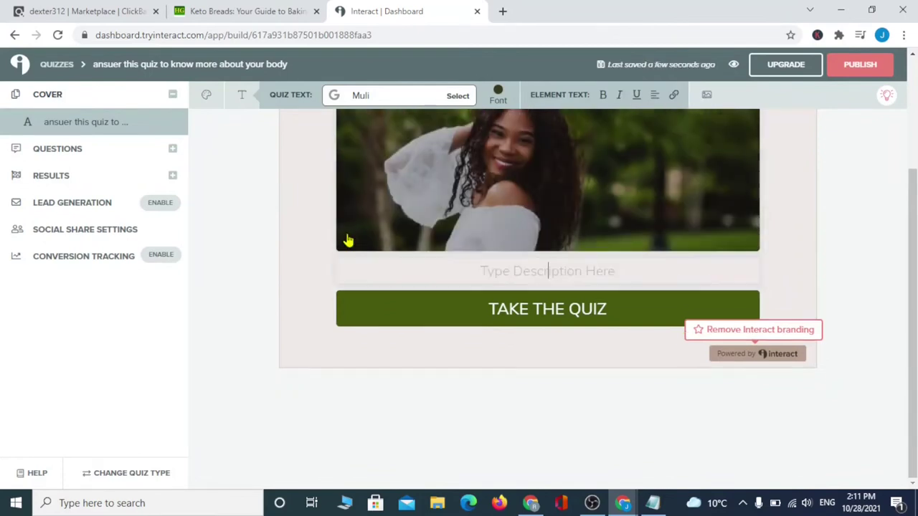
{"action": "type", "text": "sdgsadsdsgufcnvsefiok"}
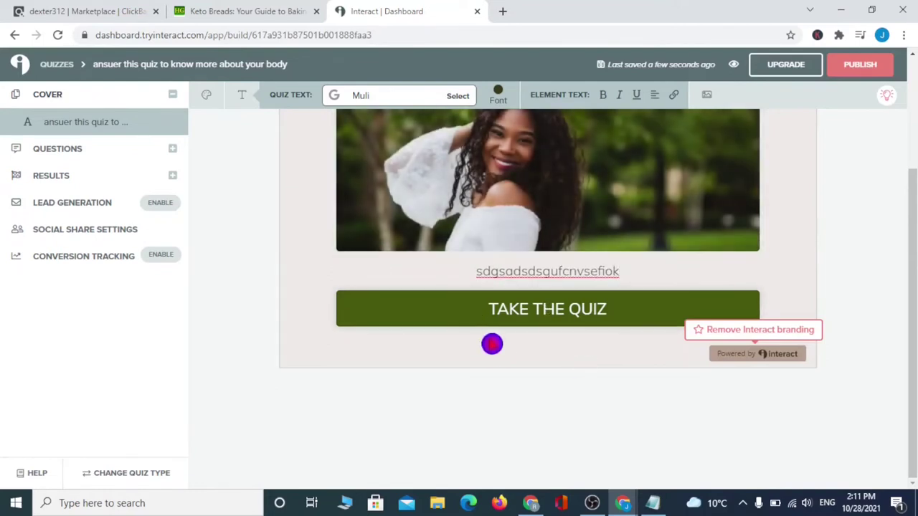
Change the text of the cover's quiz button to "T=START FROM HERE".
{"action": "left_click", "coordinate": [533, 308]}
{"action": "key", "text": "BackSpace"}
{"action": "key", "text": "BackSpace"}
{"action": "key", "text": "BackSpace"}
{"action": "key", "text": "BackSpace"}
{"action": "key", "text": "BackSpace"}
{"action": "key", "text": "BackSpace"}
{"action": "key", "text": "BackSpace"}
{"action": "key", "text": "BackSpace"}
{"action": "key", "text": "BackSpace"}
{"action": "key", "text": "BackSpace"}
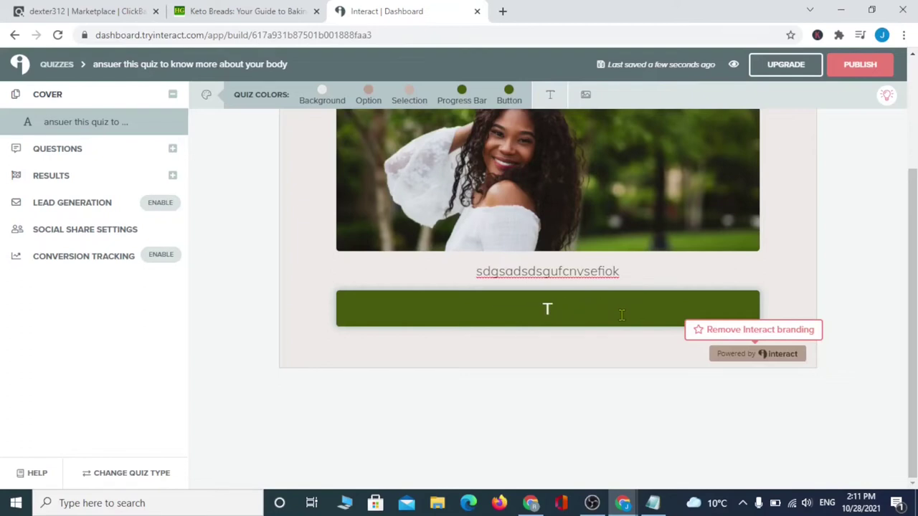
{"action": "type", "text": "=START "}
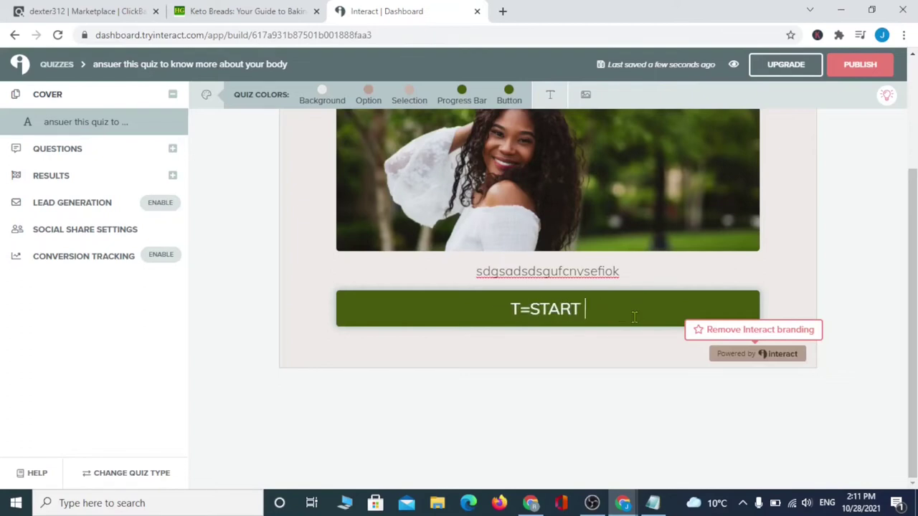
{"action": "type", "text": "FROM HERE"}
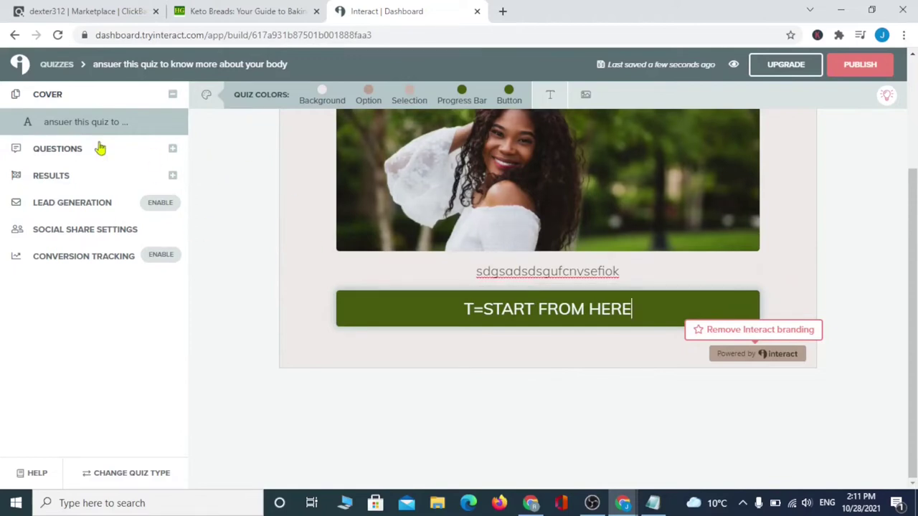
Replace the first question's text with "gdufhvsfdhhafh" and save its image with the preset crop frame.
{"action": "left_click", "coordinate": [57, 150]}
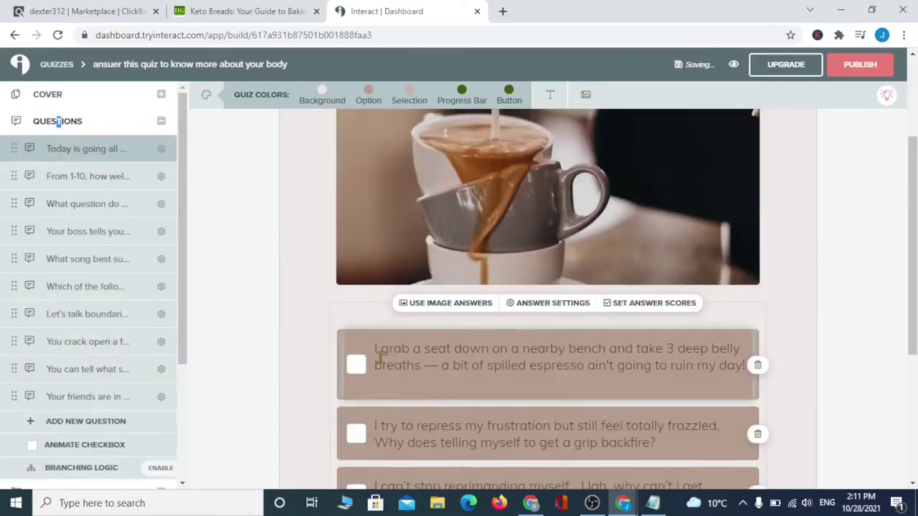
{"action": "scroll", "coordinate": [394, 344], "scroll_direction": "up", "scroll_amount": 2}
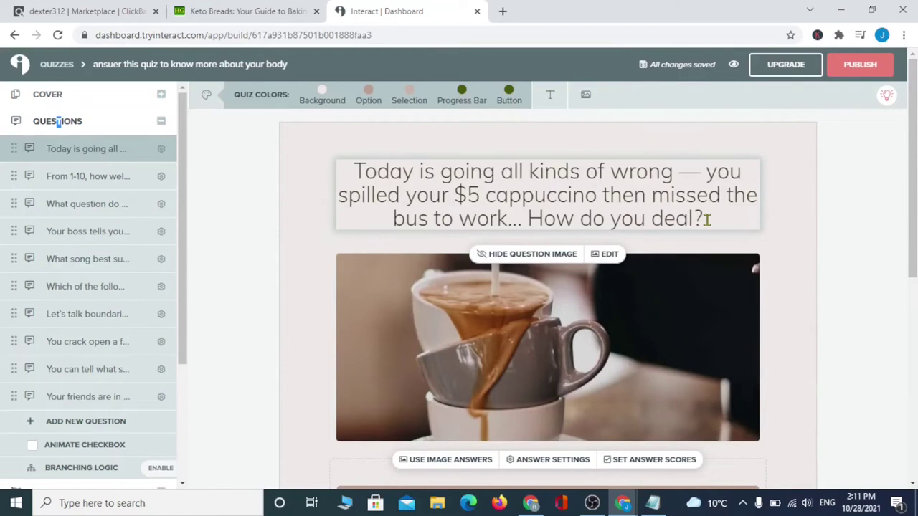
{"action": "left_click_drag", "start_coordinate": [711, 218], "coordinate": [342, 164]}
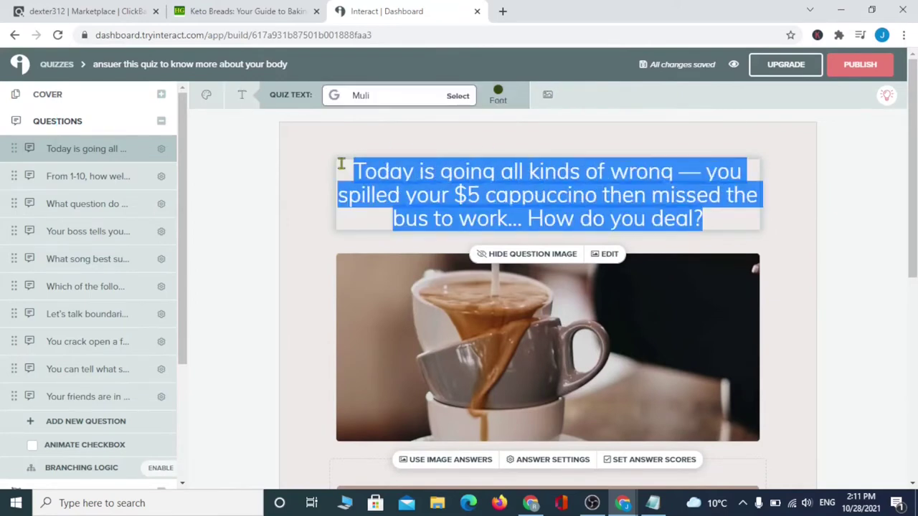
{"action": "key", "text": "BackSpace"}
{"action": "type", "text": "gdufh"}
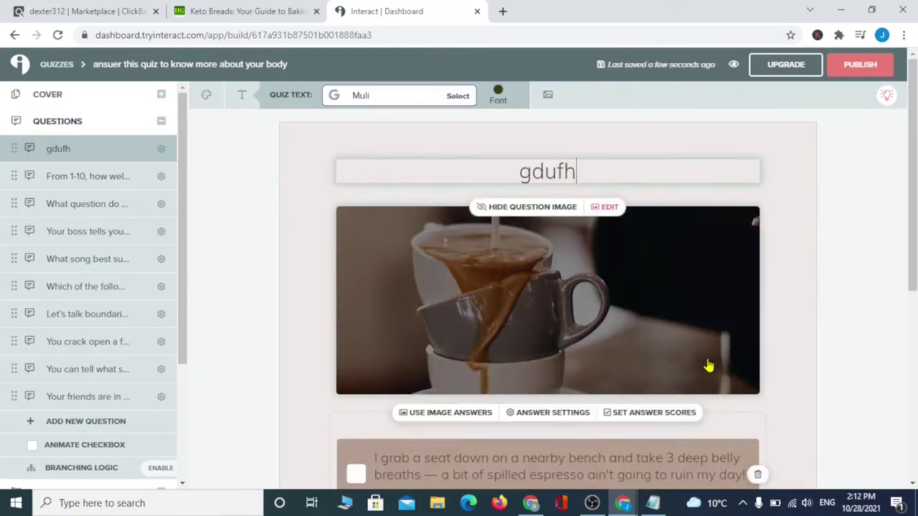
{"action": "type", "text": "vsfdhhafh"}
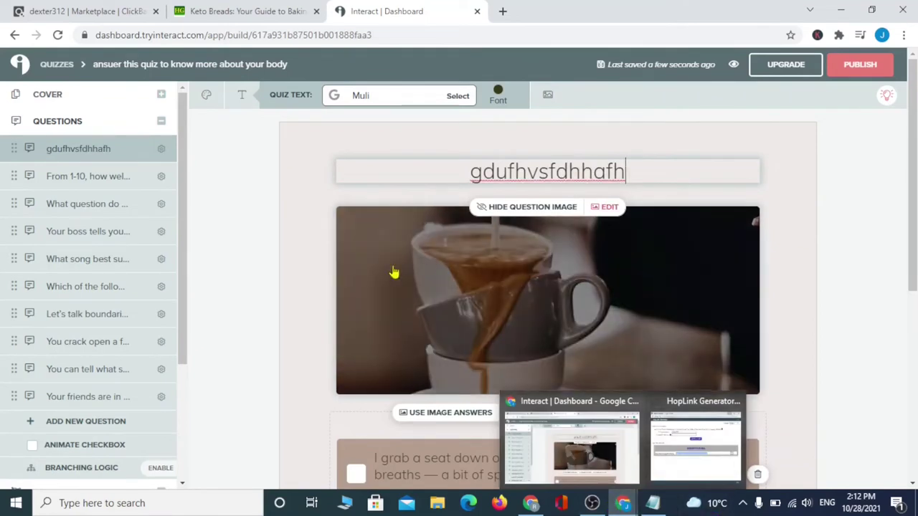
{"action": "left_click", "coordinate": [609, 207]}
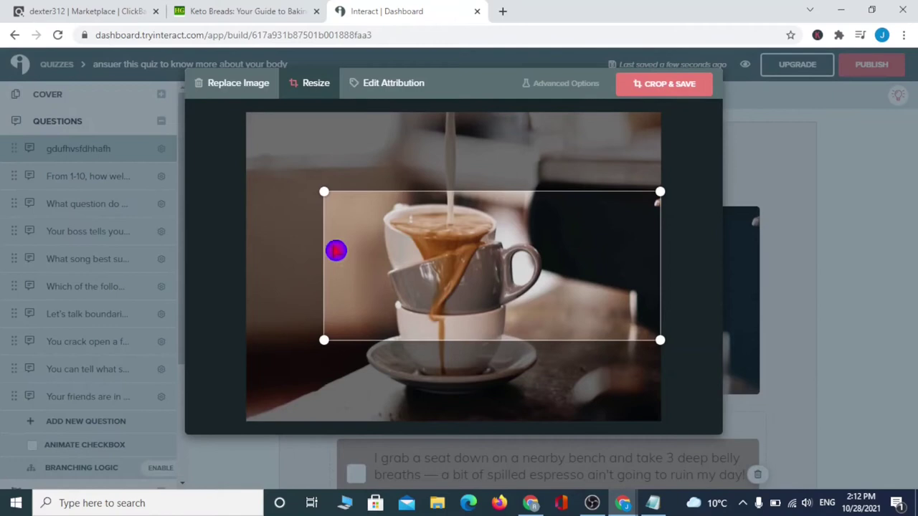
{"action": "left_click", "coordinate": [681, 86]}
Change the first question's three answers to "oigdfgfhdgoi my day!", "odijboijvljdgioj" and "sesehdvdhrh".
{"action": "scroll", "coordinate": [317, 244], "scroll_direction": "down", "scroll_amount": 2}
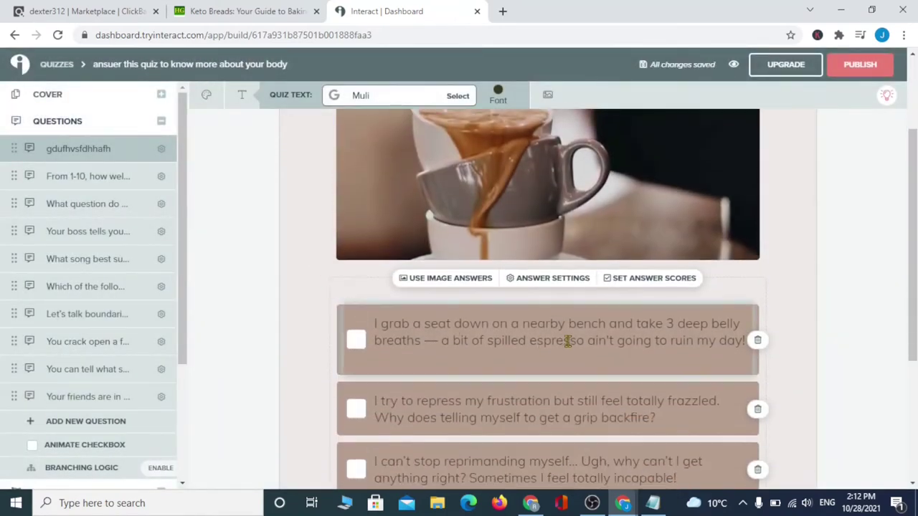
{"action": "double_click", "coordinate": [683, 346]}
{"action": "left_click_drag", "start_coordinate": [682, 346], "coordinate": [323, 284]}
{"action": "key", "text": "BackSpace"}
{"action": "type", "text": "oigdgfhdgoi"}
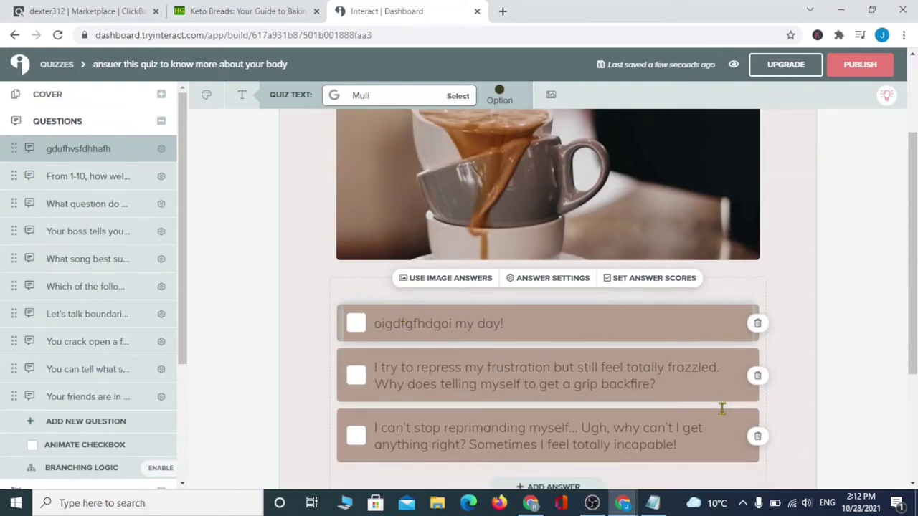
{"action": "left_click_drag", "start_coordinate": [718, 391], "coordinate": [276, 373]}
{"action": "key", "text": "BackSpace"}
{"action": "type", "text": "odijboijvljdgioj"}
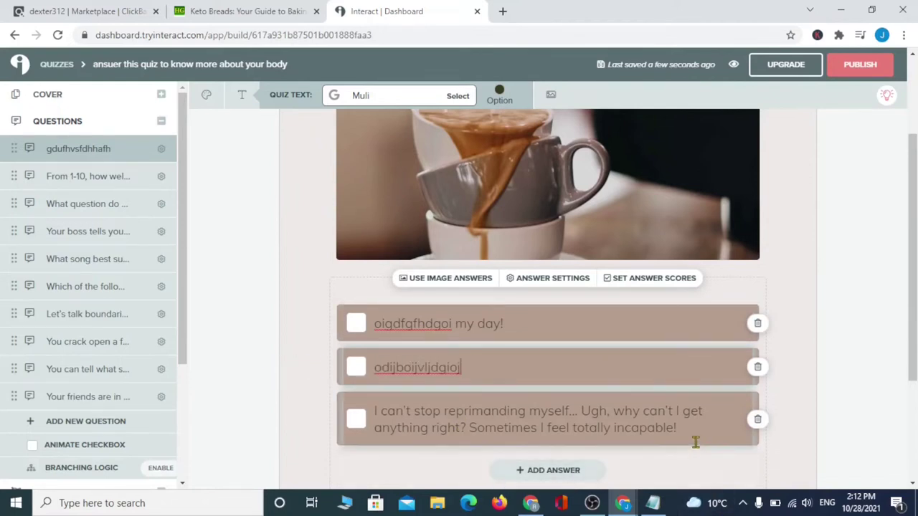
{"action": "left_click_drag", "start_coordinate": [695, 438], "coordinate": [328, 384]}
{"action": "type", "text": "sesehdvdh"}
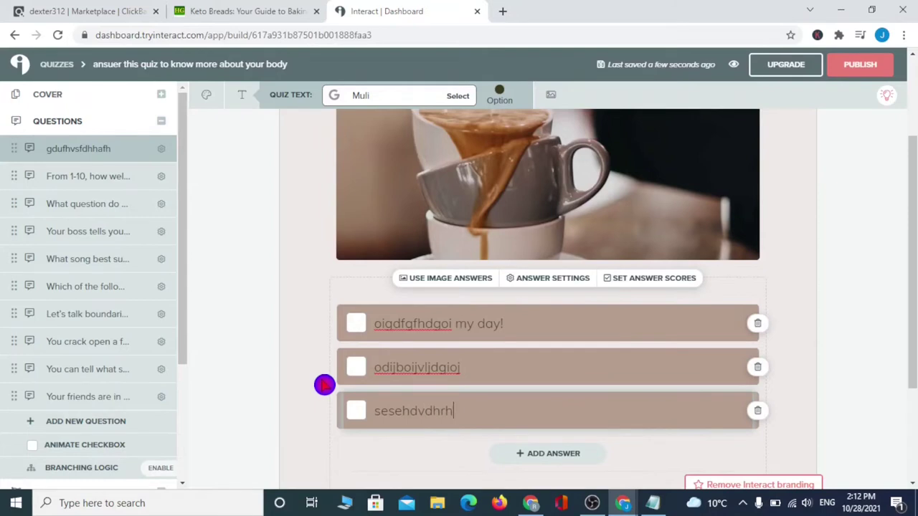
Replace the text of the second question with "ogdflbf cbfgjgij".
{"action": "scroll", "coordinate": [258, 326], "scroll_direction": "down", "scroll_amount": 2}
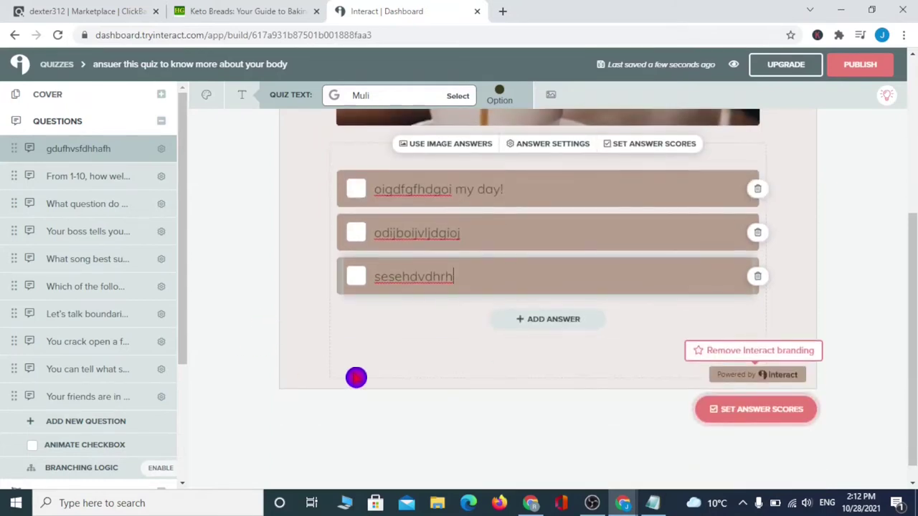
{"action": "scroll", "coordinate": [262, 304], "scroll_direction": "up", "scroll_amount": 4}
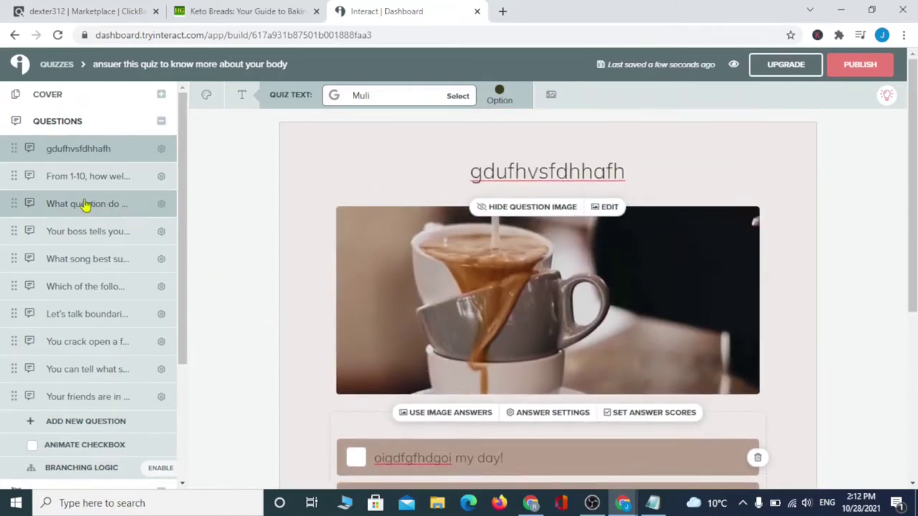
{"action": "left_click", "coordinate": [47, 183]}
{"action": "left_click_drag", "start_coordinate": [654, 195], "coordinate": [303, 180]}
{"action": "type", "text": "ogdflbf cbfgjgij"}
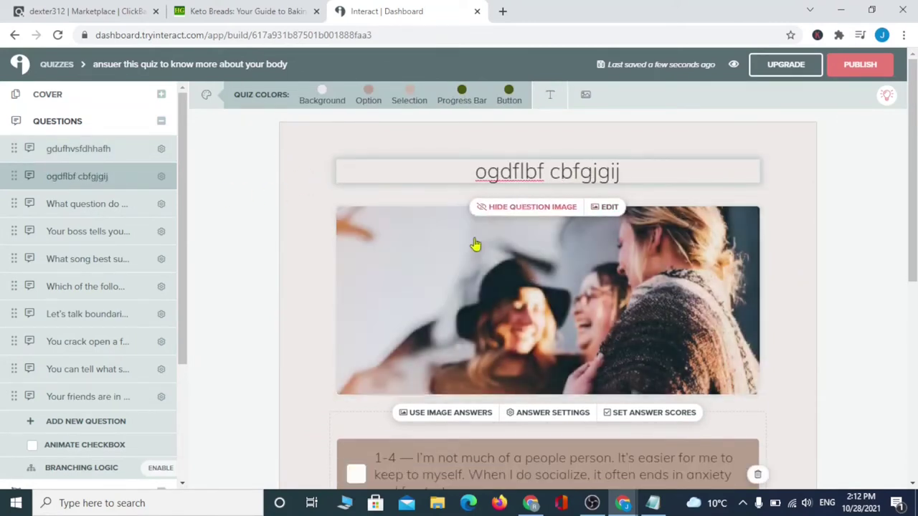
Hide the second question's image and show it again.
{"action": "scroll", "coordinate": [426, 277], "scroll_direction": "down", "scroll_amount": 2}
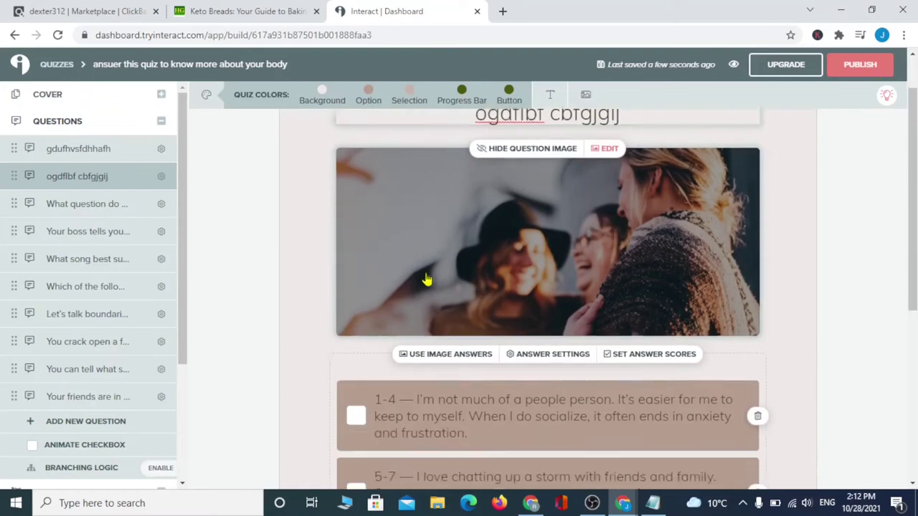
{"action": "scroll", "coordinate": [519, 199], "scroll_direction": "up", "scroll_amount": 2}
{"action": "left_click", "coordinate": [537, 208]}
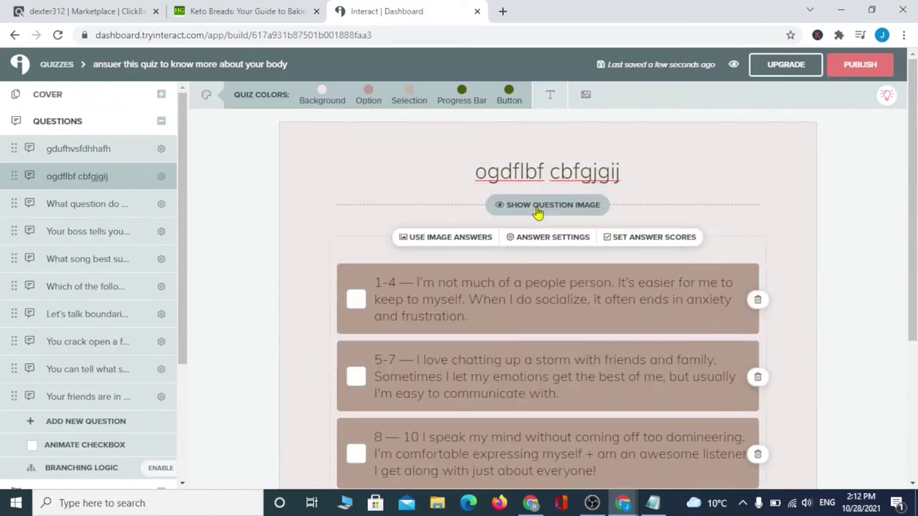
{"action": "left_click", "coordinate": [537, 207]}
Open the second question's image for editing and save it with the preset crop frame.
{"action": "left_click", "coordinate": [603, 208]}
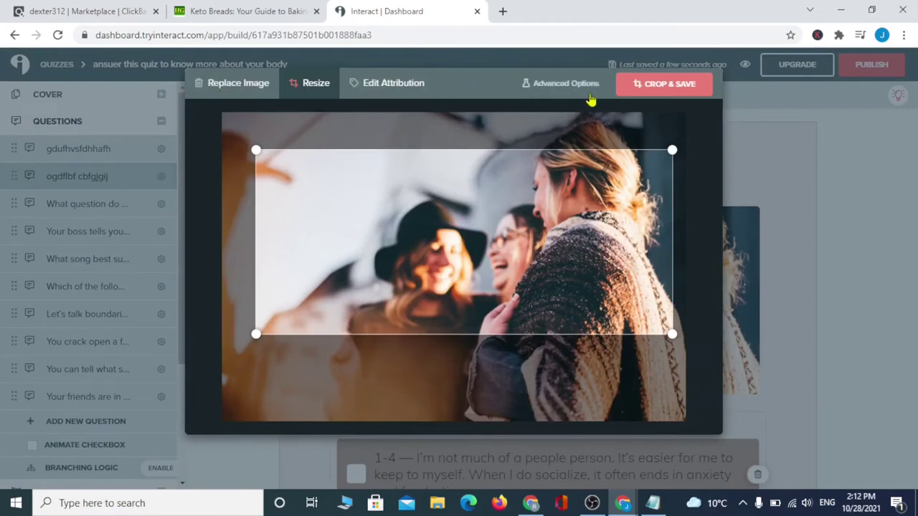
{"action": "left_click", "coordinate": [634, 89]}
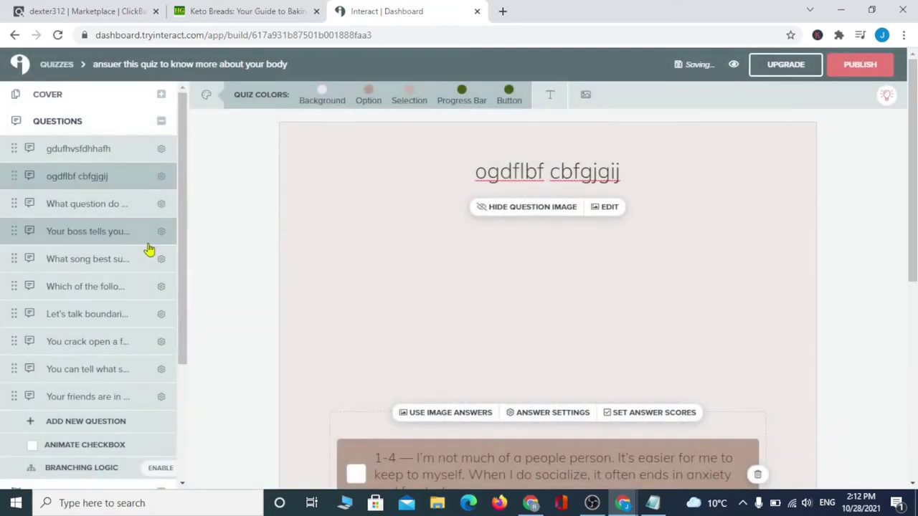
Overwrite the first part of the second question's first answer with "ngdfgojgjj", and set the other two answers to "udfgdrg" and "hvuhxvuhf".
{"action": "scroll", "coordinate": [395, 271], "scroll_direction": "down", "scroll_amount": 4}
{"action": "left_click_drag", "start_coordinate": [608, 208], "coordinate": [356, 184]}
{"action": "key", "text": "BackSpace"}
{"action": "type", "text": "ngdfgojgjj"}
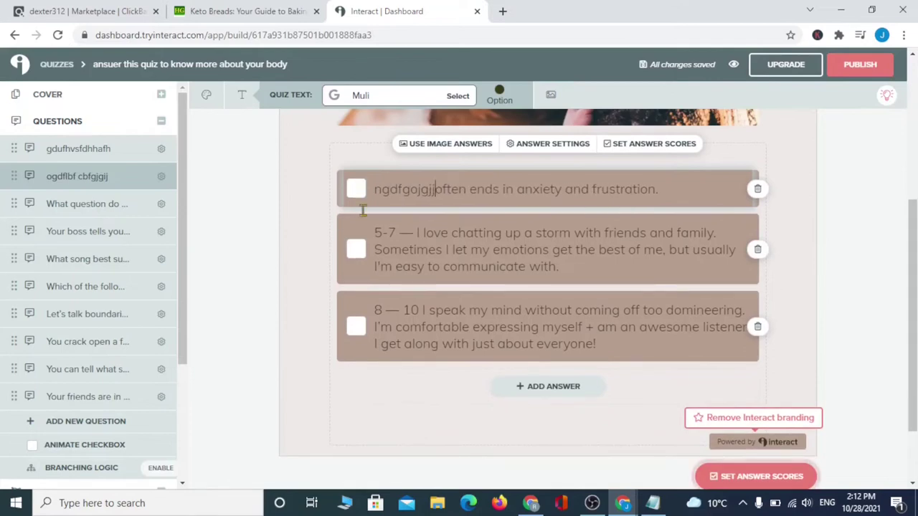
{"action": "left_click_drag", "start_coordinate": [560, 267], "coordinate": [399, 233]}
{"action": "type", "text": "udfgdrq"}
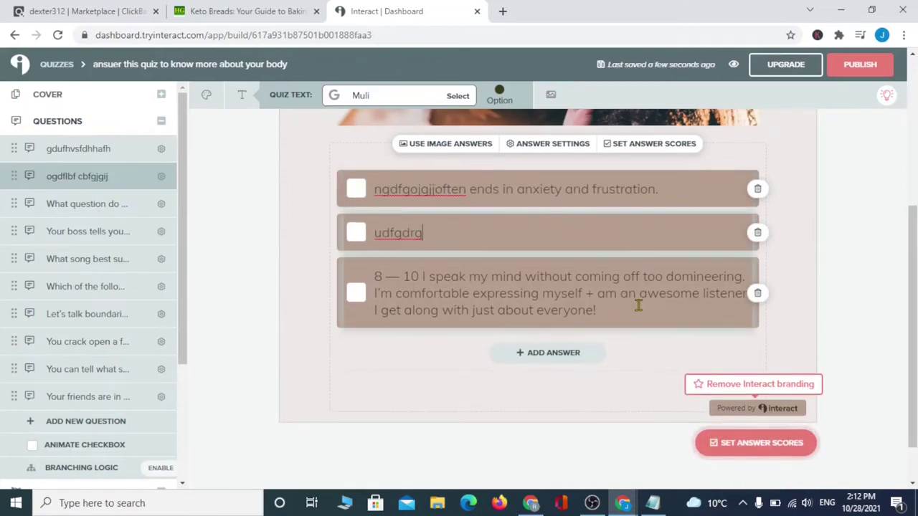
{"action": "left_click_drag", "start_coordinate": [638, 306], "coordinate": [388, 262]}
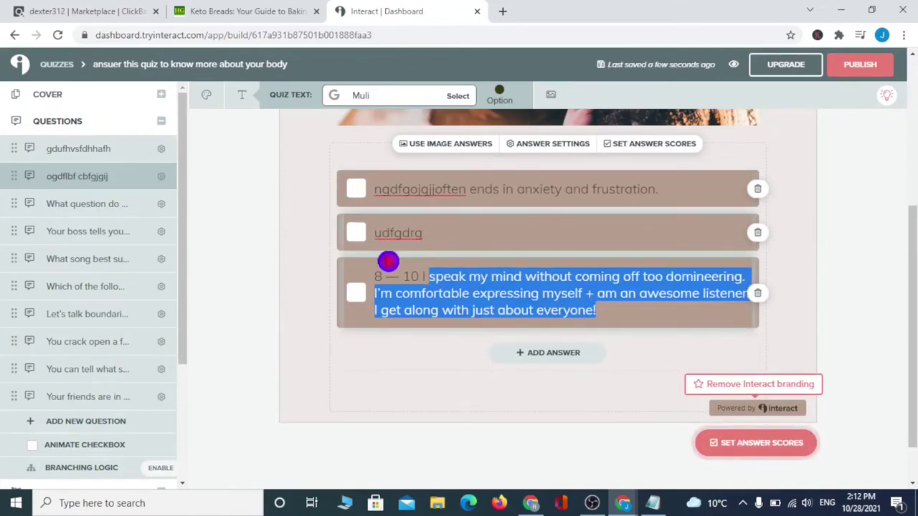
{"action": "type", "text": "hvuhxvuhf"}
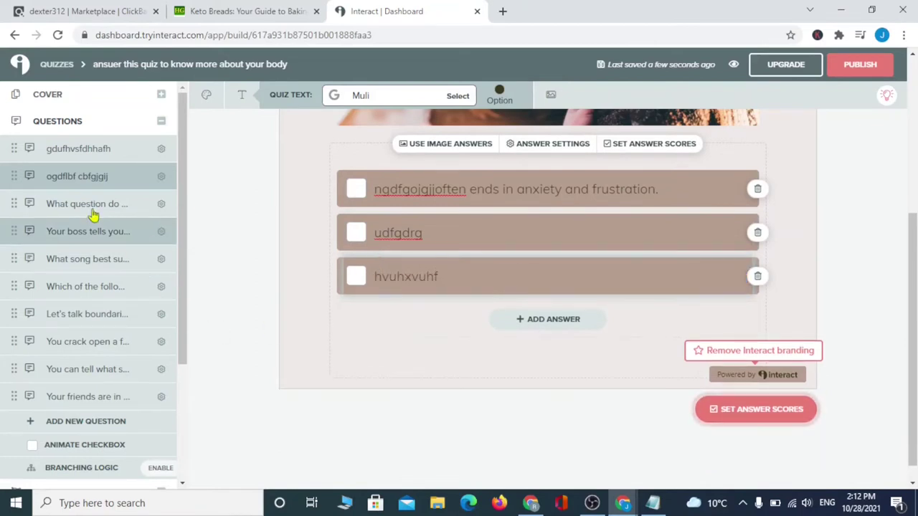
Add a new blank question at the end of the quiz's question list.
{"action": "scroll", "coordinate": [70, 215], "scroll_direction": "down", "scroll_amount": 2}
{"action": "scroll", "coordinate": [70, 215], "scroll_direction": "down", "scroll_amount": 1}
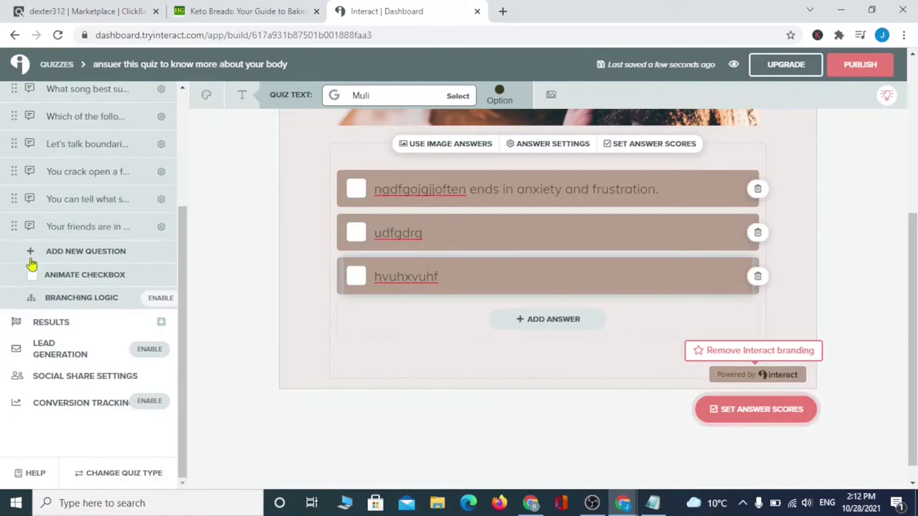
{"action": "left_click", "coordinate": [144, 257]}
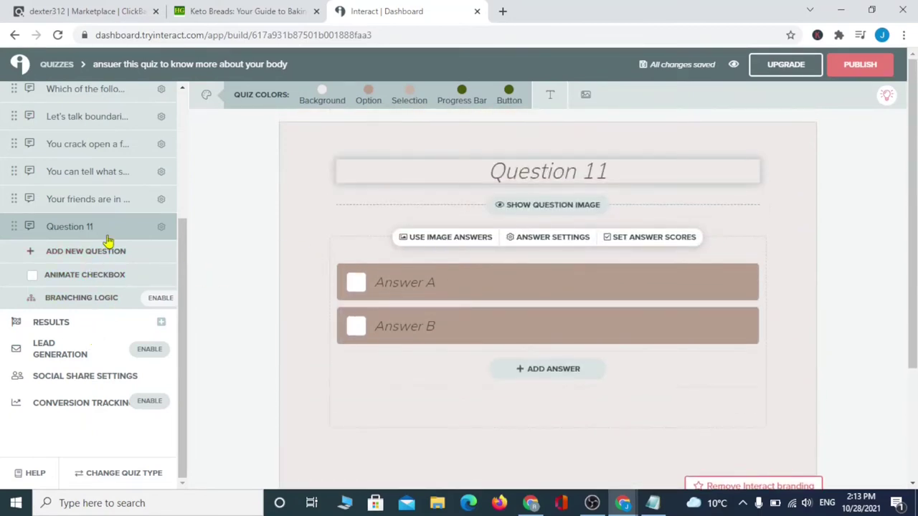
Open the quiz results and replace the title of the 0 to 9 result with "congratulations you have".
{"action": "left_click", "coordinate": [50, 324]}
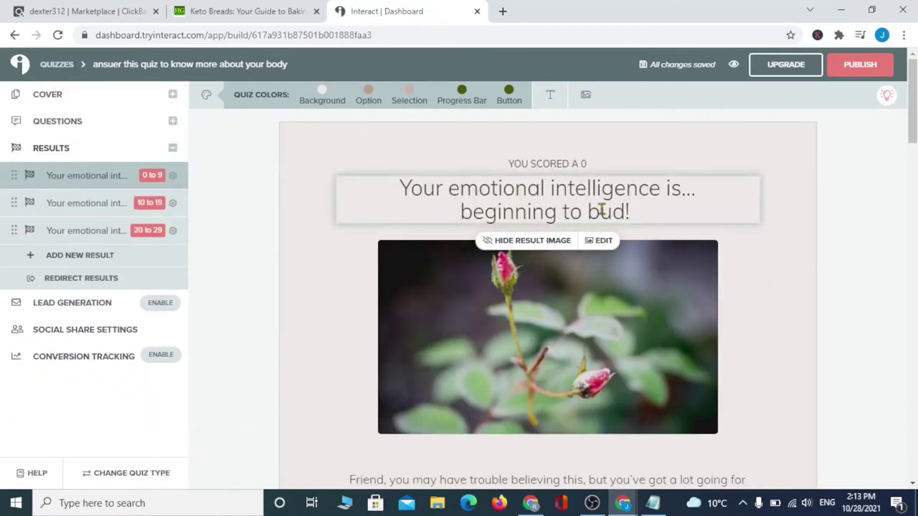
{"action": "left_click_drag", "start_coordinate": [631, 212], "coordinate": [363, 178]}
{"action": "key", "text": "BackSpace"}
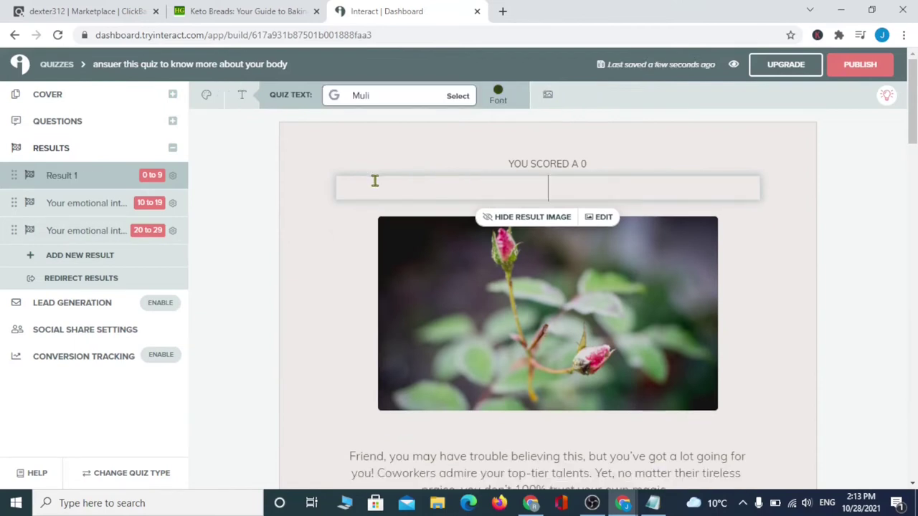
{"action": "type", "text": "cong"}
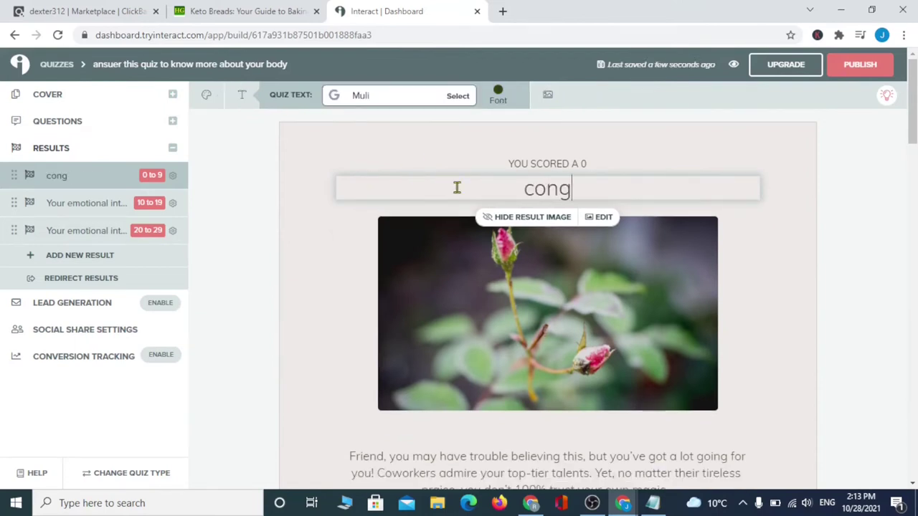
{"action": "type", "text": "r"}
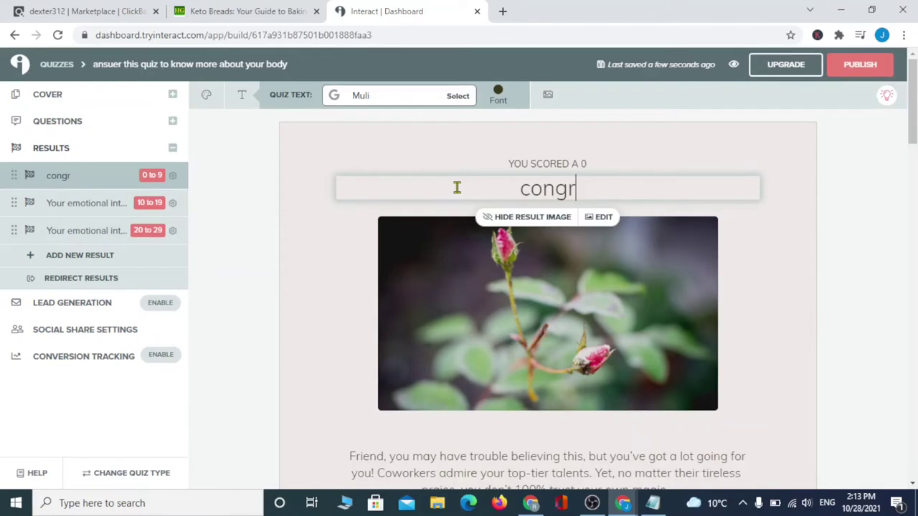
{"action": "type", "text": "atulat"}
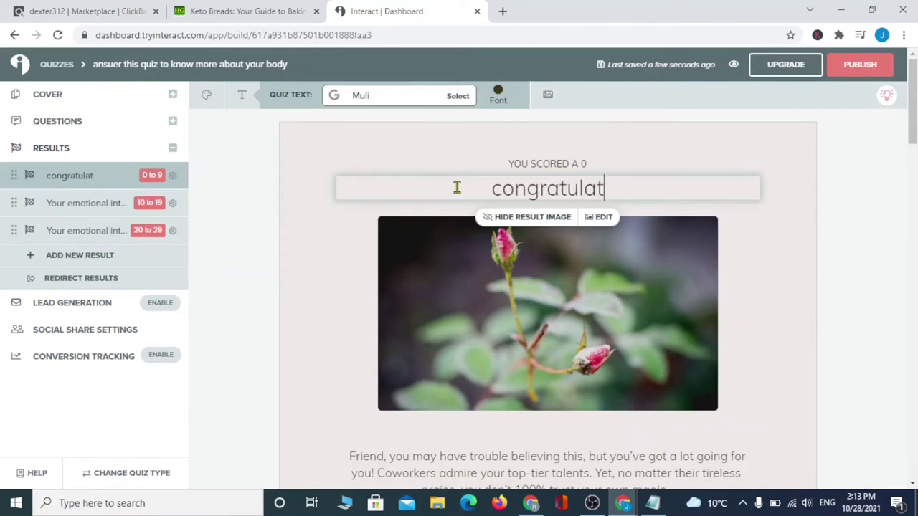
{"action": "type", "text": "ions you"}
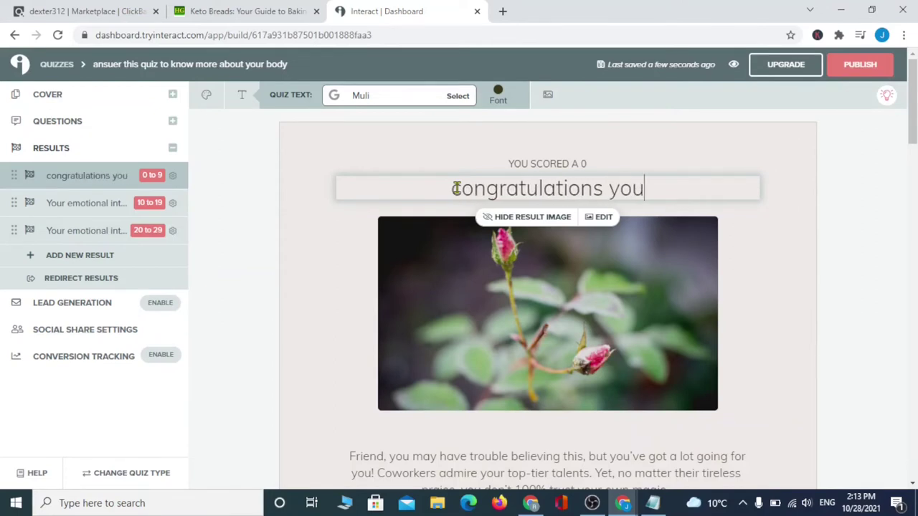
{"action": "type", "text": " have"}
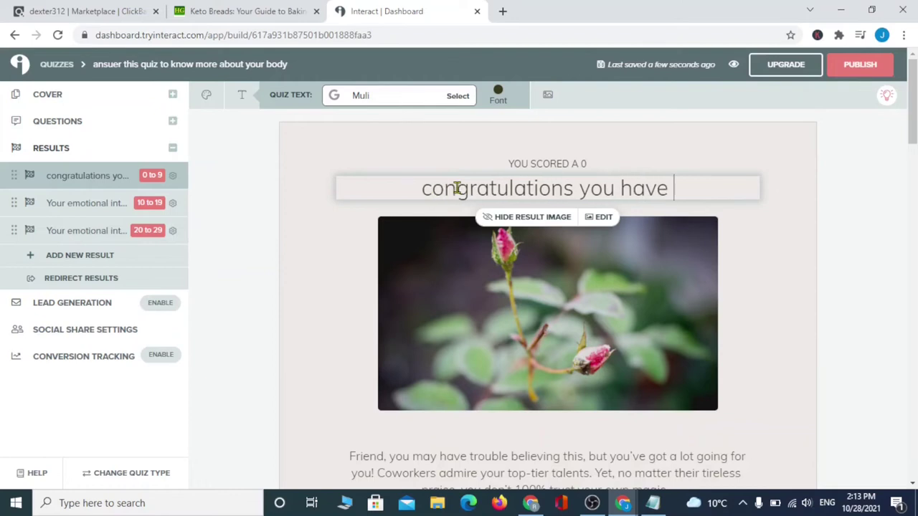
Shorten the title of the 0 to 9 result to "congratulations".
{"action": "key", "text": "BackSpace"}
{"action": "key", "text": "BackSpace"}
{"action": "key", "text": "BackSpace"}
{"action": "key", "text": "BackSpace"}
{"action": "key", "text": "BackSpace"}
{"action": "key", "text": "BackSpace"}
{"action": "key", "text": "BackSpace"}
{"action": "key", "text": "BackSpace"}
{"action": "key", "text": "BackSpace"}
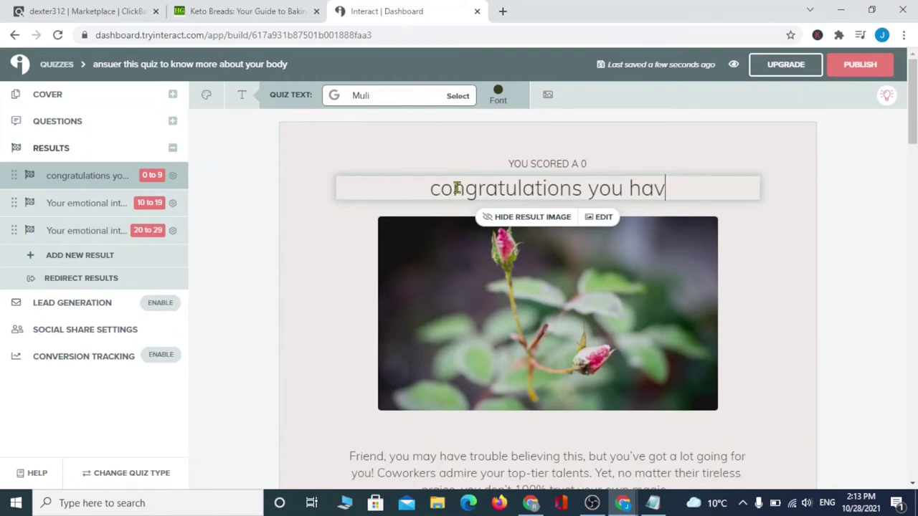
{"action": "key", "text": "BackSpace"}
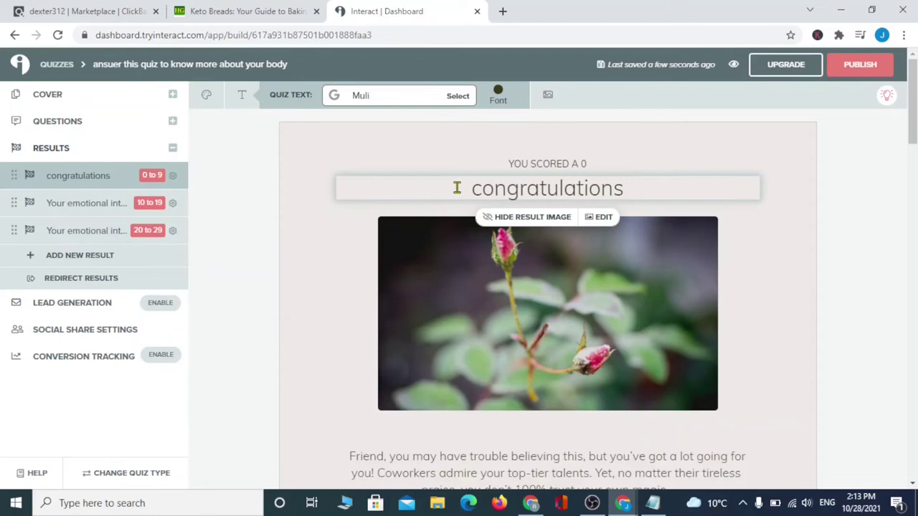
Extend the 0 to 9 result's title to "congratulations. you result has com up and this is your body statu".
{"action": "type", "text": ". you "}
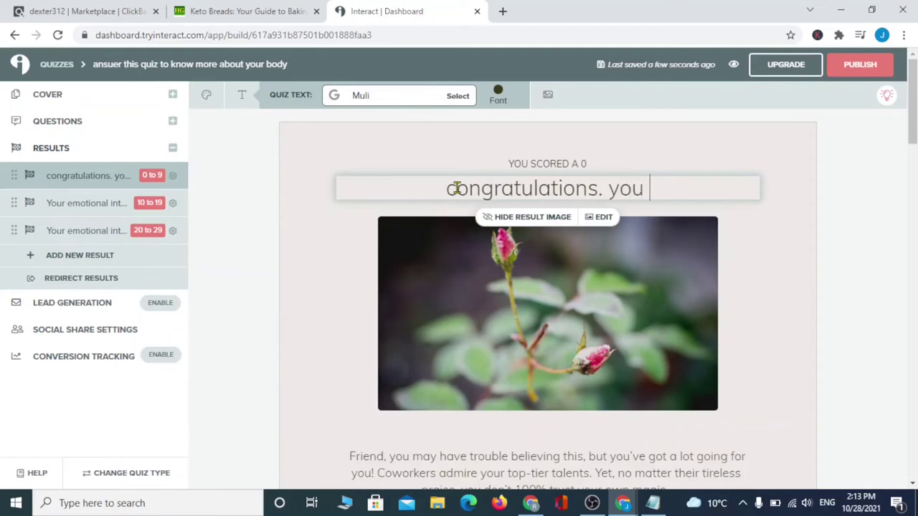
{"action": "type", "text": "result "}
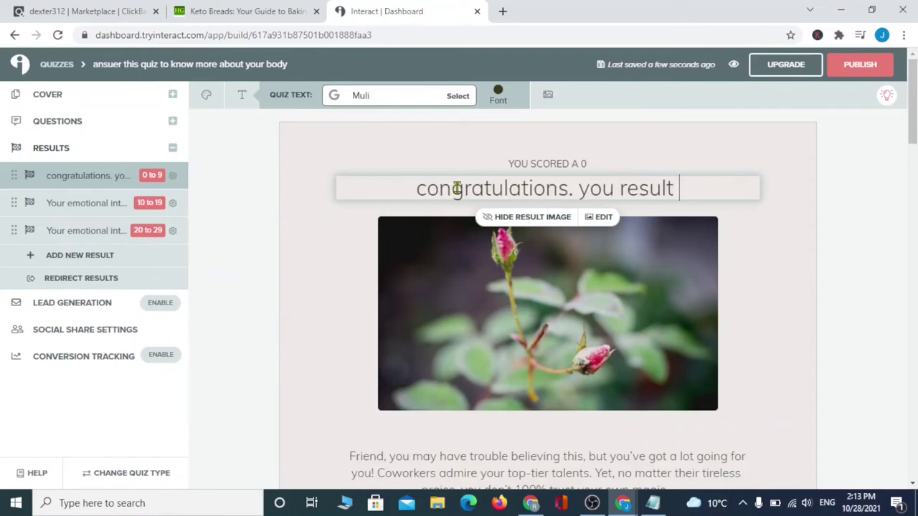
{"action": "type", "text": "has "}
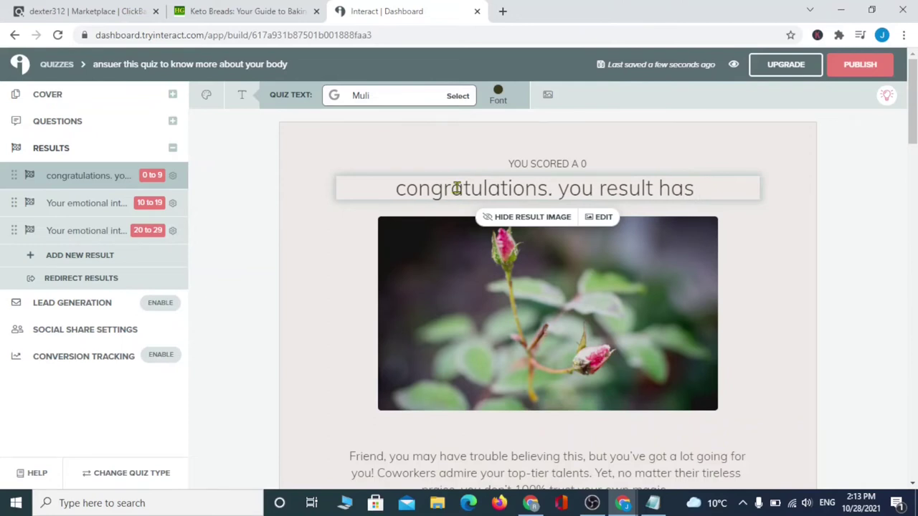
{"action": "type", "text": "com up"}
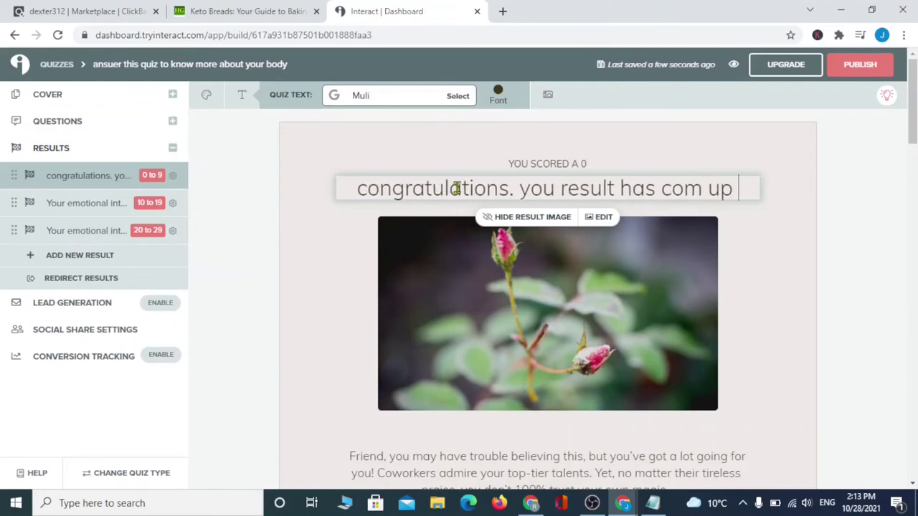
{"action": "type", "text": " and this is you"}
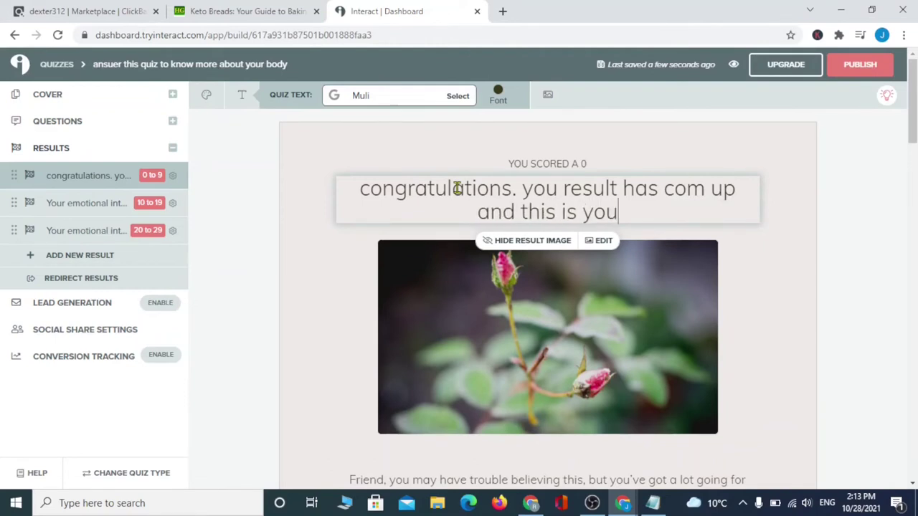
{"action": "type", "text": "r body "}
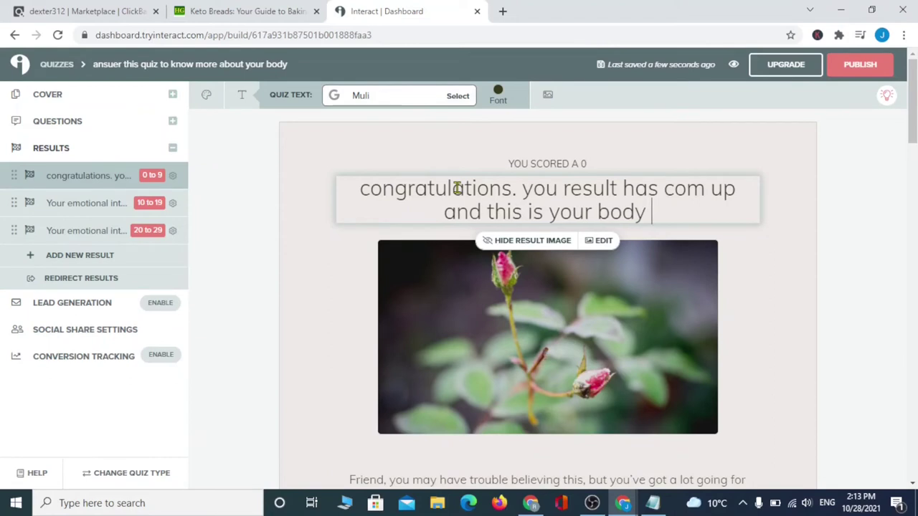
{"action": "type", "text": "statu"}
Replace the ending "your body statu" of the 0 to 9 result's title with "it".
{"action": "key", "text": "BackSpace"}
{"action": "key", "text": "BackSpace"}
{"action": "key", "text": "BackSpace"}
{"action": "key", "text": "BackSpace"}
{"action": "key", "text": "BackSpace"}
{"action": "key", "text": "BackSpace"}
{"action": "key", "text": "BackSpace"}
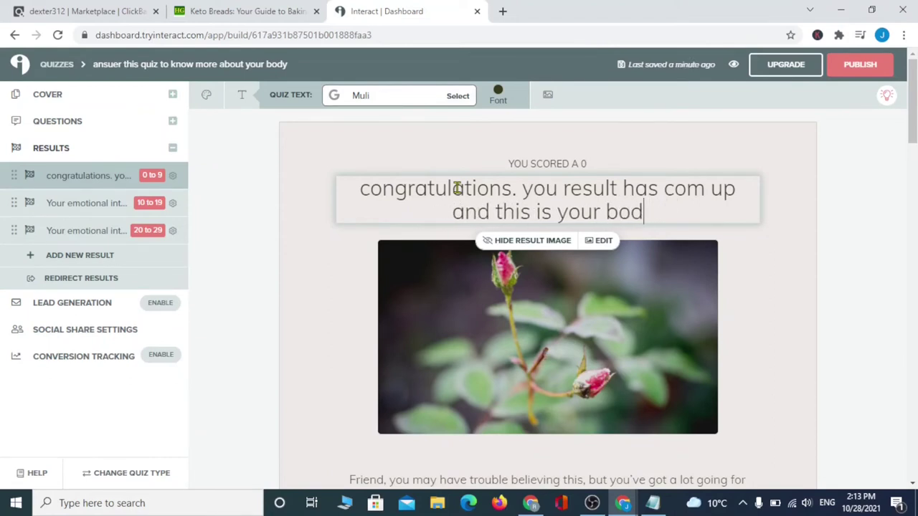
{"action": "key", "text": "BackSpace"}
{"action": "key", "text": "BackSpace"}
{"action": "key", "text": "BackSpace"}
{"action": "key", "text": "BackSpace"}
{"action": "key", "text": "BackSpace"}
{"action": "key", "text": "BackSpace"}
{"action": "key", "text": "BackSpace"}
{"action": "key", "text": "BackSpace"}
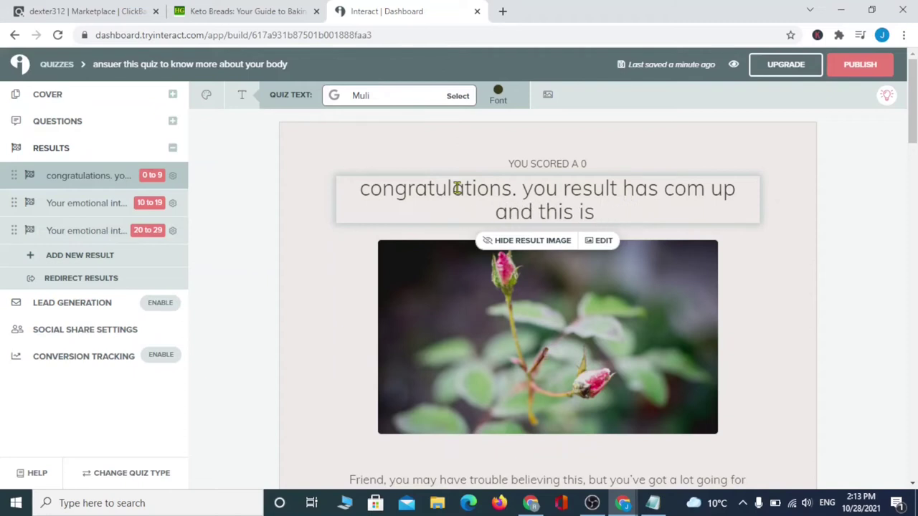
{"action": "type", "text": "it"}
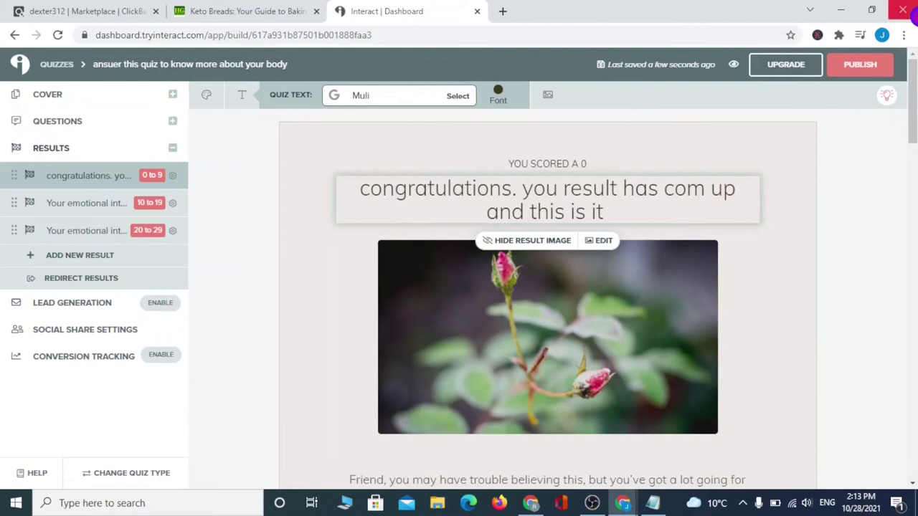
Delete the template description of the 0 to 9 result up to its closing sparkle emoji.
{"action": "scroll", "coordinate": [399, 306], "scroll_direction": "down", "scroll_amount": 4}
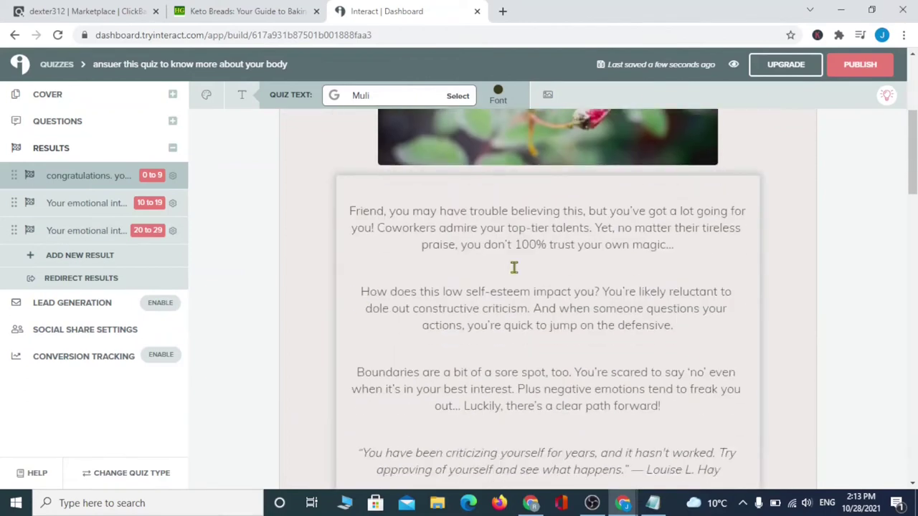
{"action": "left_click", "coordinate": [351, 212]}
{"action": "left_click_drag", "start_coordinate": [350, 200], "coordinate": [611, 322]}
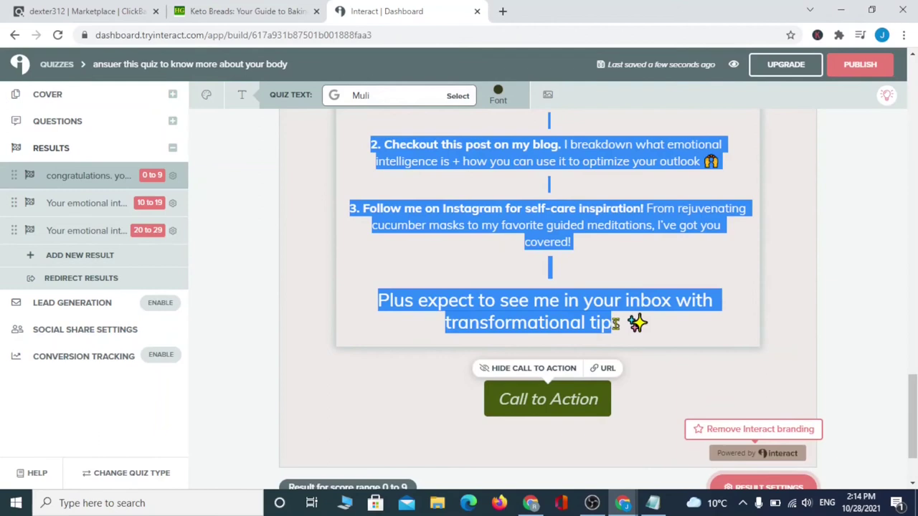
{"action": "key", "text": "BackSpace"}
{"action": "type", "text": "F✨"}
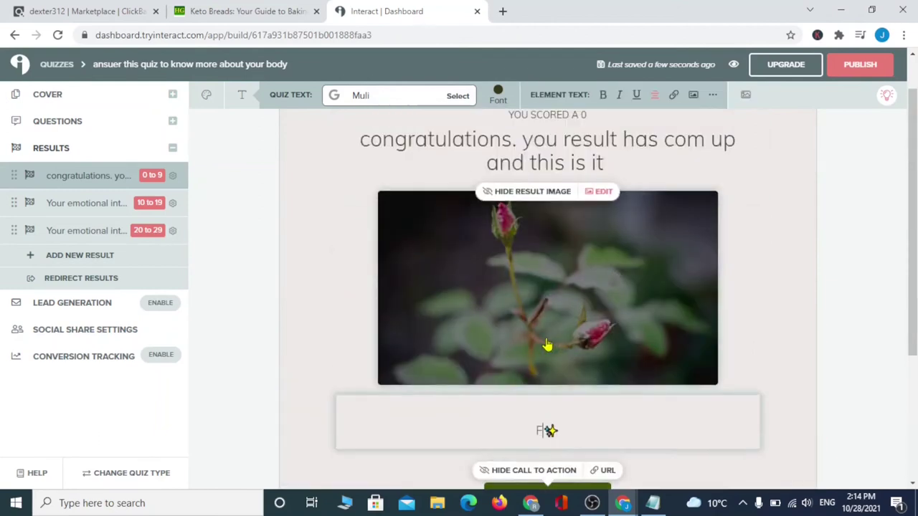
{"action": "scroll", "coordinate": [542, 347], "scroll_direction": "down", "scroll_amount": 1}
{"action": "key", "text": "BackSpace"}
Enter "udhgudrhfuhdgsefhrgfd", "[fdsasdswygeygqhuwyegwuqdfgruw" and "deyegywefwdtwfdt" as three description lines, followed by a new line before the emoji.
{"action": "type", "text": "udhgudrhfuhdgsefhrgfd"}
{"action": "key", "text": "Return"}
{"action": "type", "text": "[fdsasdswygeygqhuwyegwuqdfgruw"}
{"action": "key", "text": "Return"}
{"action": "type", "text": "deyegywefwdtwfdt"}
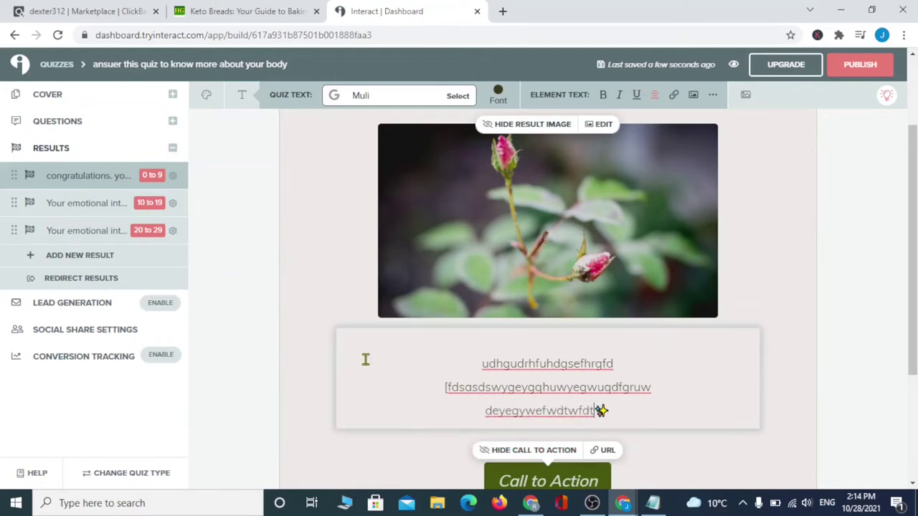
{"action": "key", "text": "Return"}
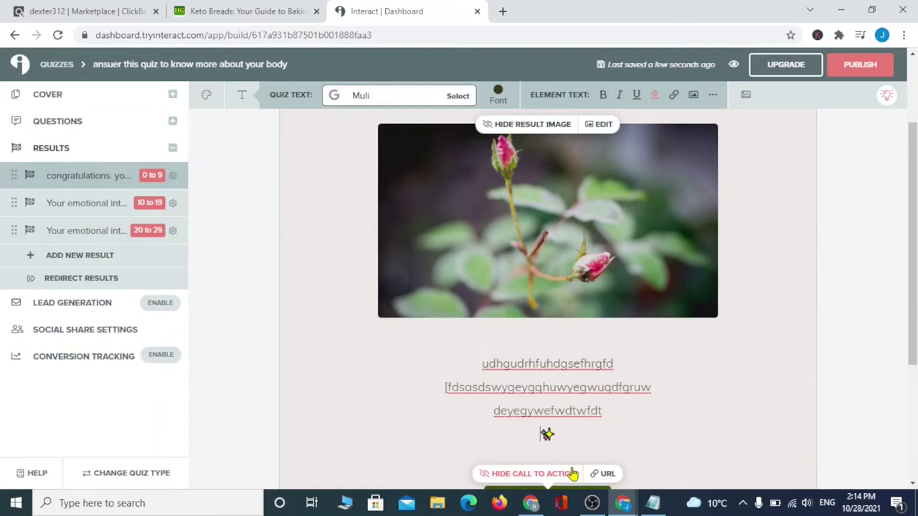
Copy the ClickBank affiliate link from the open Notepad file and return to the quiz editor.
{"action": "scroll", "coordinate": [571, 475], "scroll_direction": "down", "scroll_amount": 1}
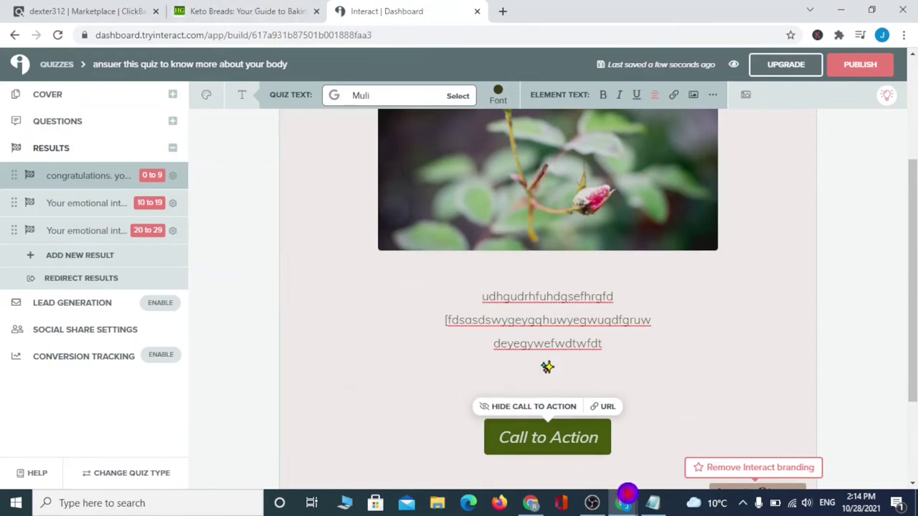
{"action": "left_click", "coordinate": [651, 502]}
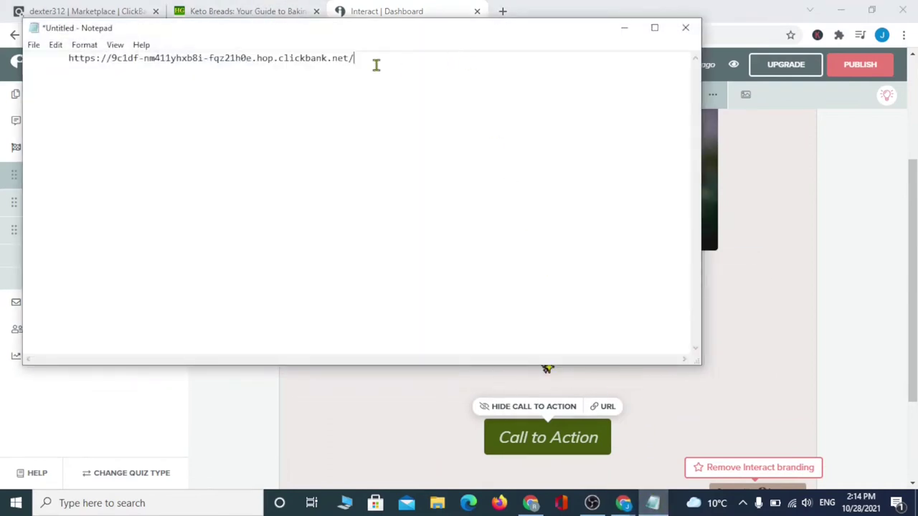
{"action": "left_click_drag", "start_coordinate": [348, 63], "coordinate": [61, 98]}
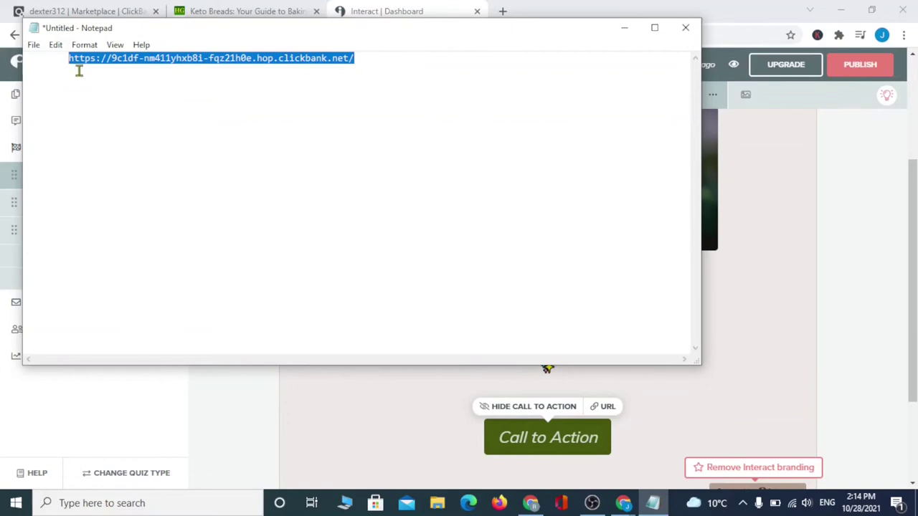
{"action": "right_click", "coordinate": [96, 61]}
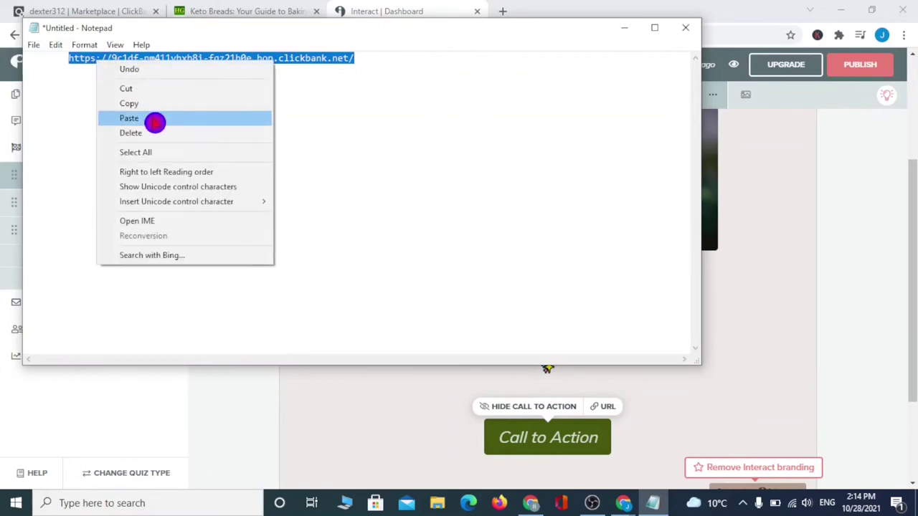
{"action": "left_click", "coordinate": [158, 103]}
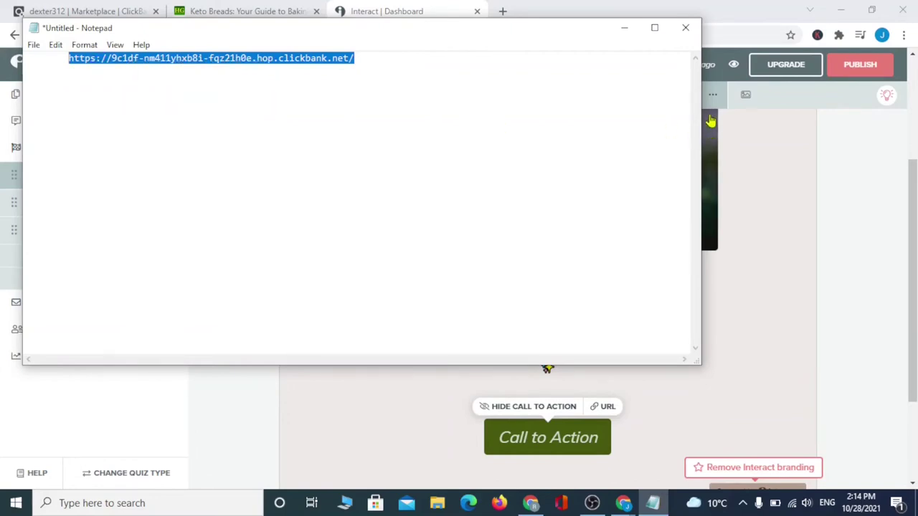
{"action": "left_click", "coordinate": [627, 31]}
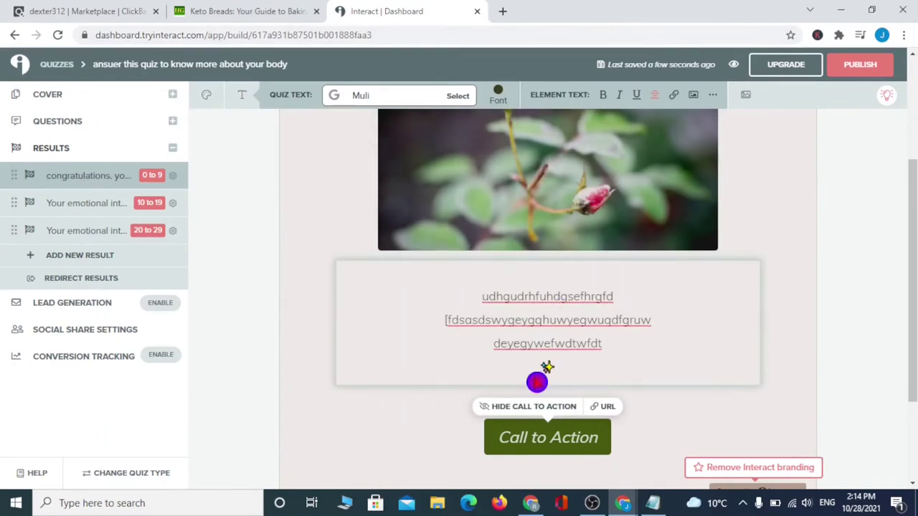
Add the description line "we have foud you the best diet that siuts you and does not affect your eating habbis".
{"action": "type", "text": "we have foud you the best diet that siuts you and does not affect your eating habbis"}
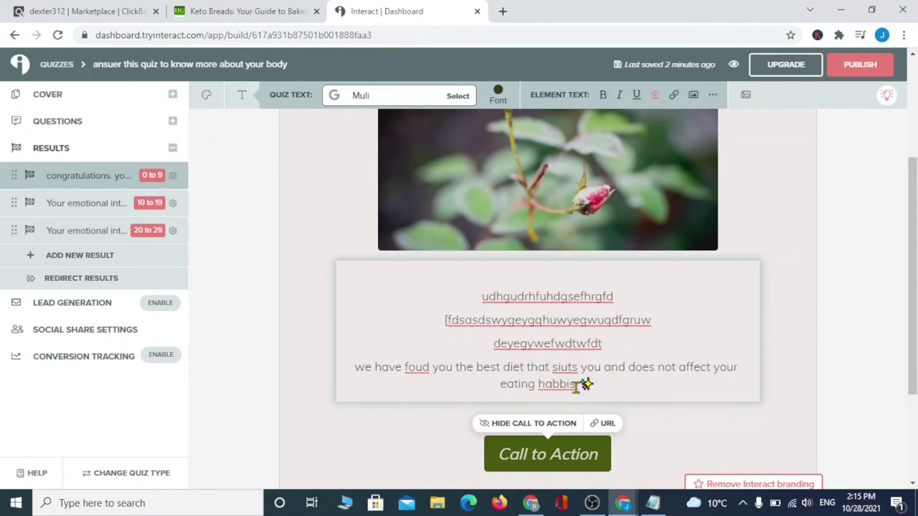
{"action": "left_click", "coordinate": [580, 387]}
{"action": "type", "text": "c"}
{"action": "key", "text": "BackSpace"}
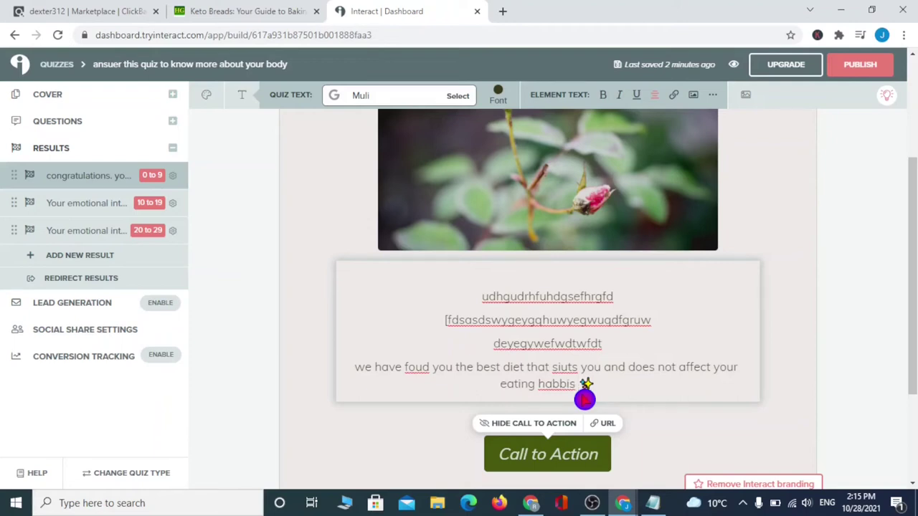
Add the line "click here to get it" below the diet sentence in the result description.
{"action": "key", "text": "Return"}
{"action": "type", "text": "clickhere"}
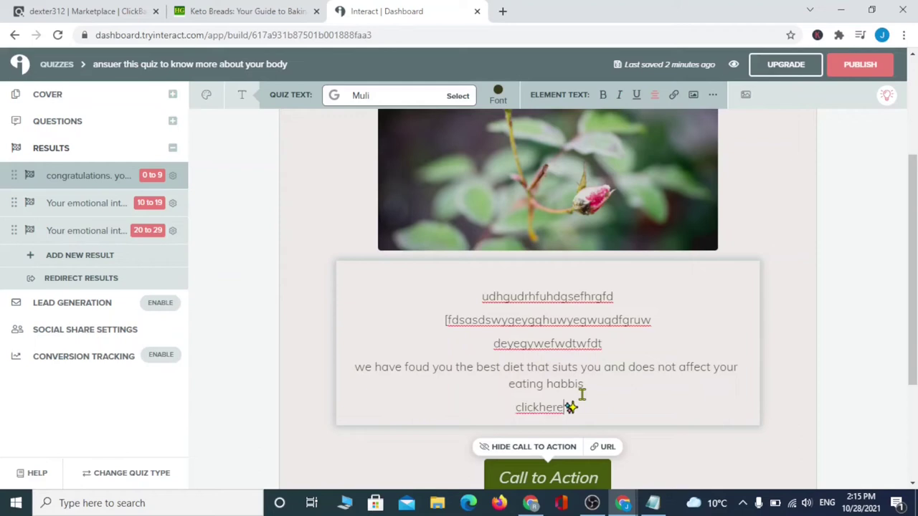
{"action": "left_click", "coordinate": [539, 406]}
{"action": "type", "text": "here"}
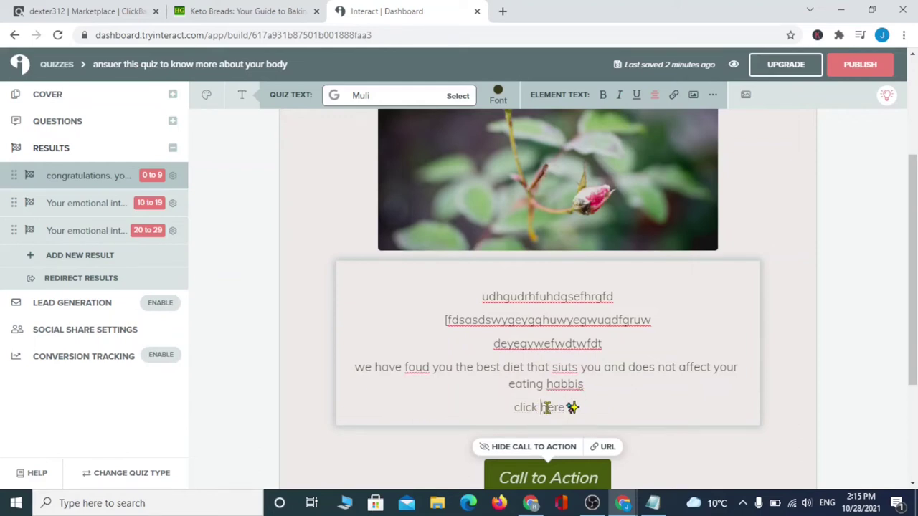
{"action": "type", "text": " to "}
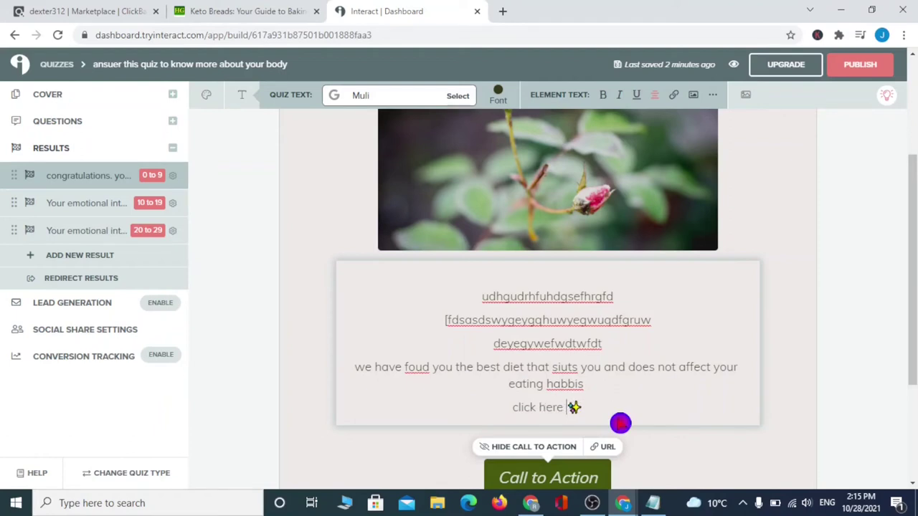
{"action": "type", "text": "see"}
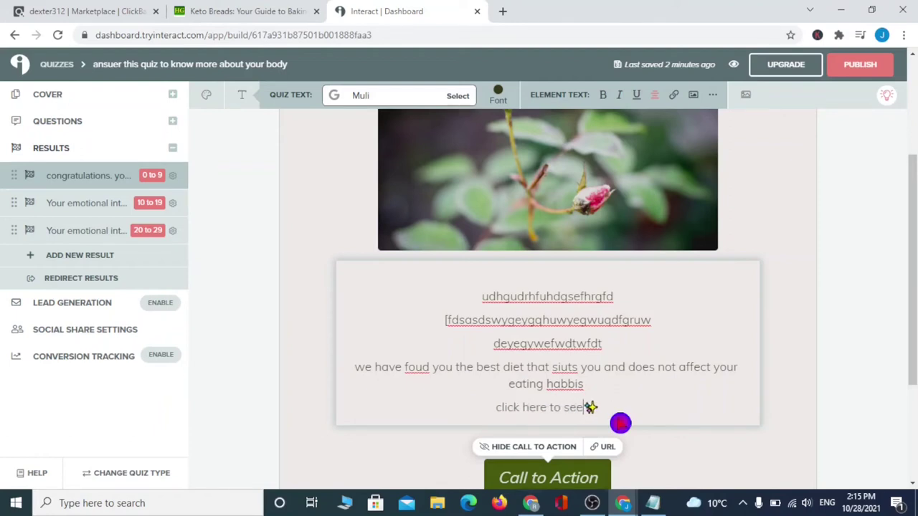
{"action": "key", "text": "BackSpace"}
{"action": "key", "text": "BackSpace"}
{"action": "key", "text": "BackSpace"}
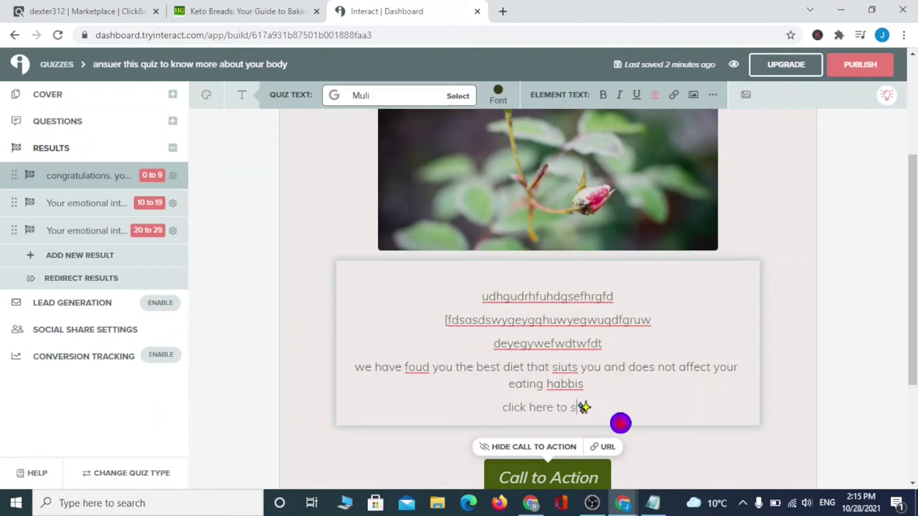
{"action": "type", "text": "get it"}
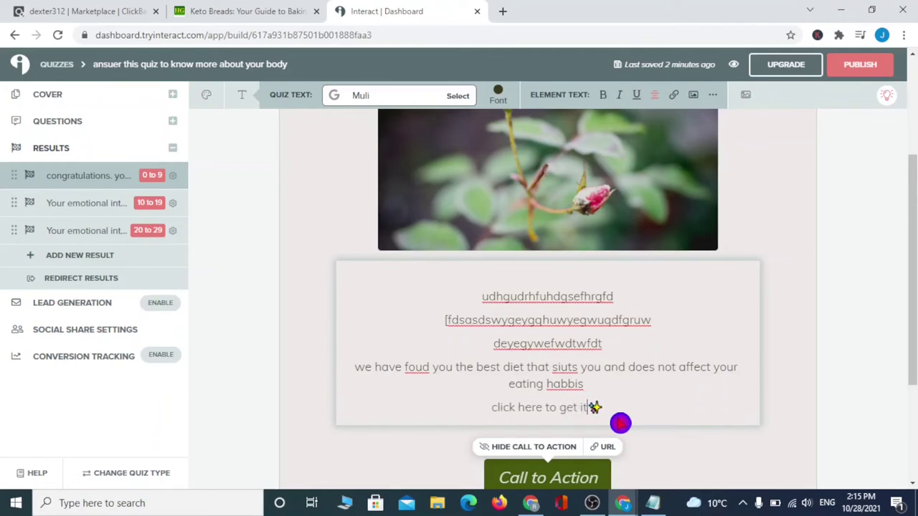
Try to link the "click here to get it" line to the copied ClickBank URL, leaving the link text empty.
{"action": "left_click_drag", "start_coordinate": [495, 407], "coordinate": [604, 408]}
{"action": "left_click_drag", "start_coordinate": [487, 407], "coordinate": [605, 411]}
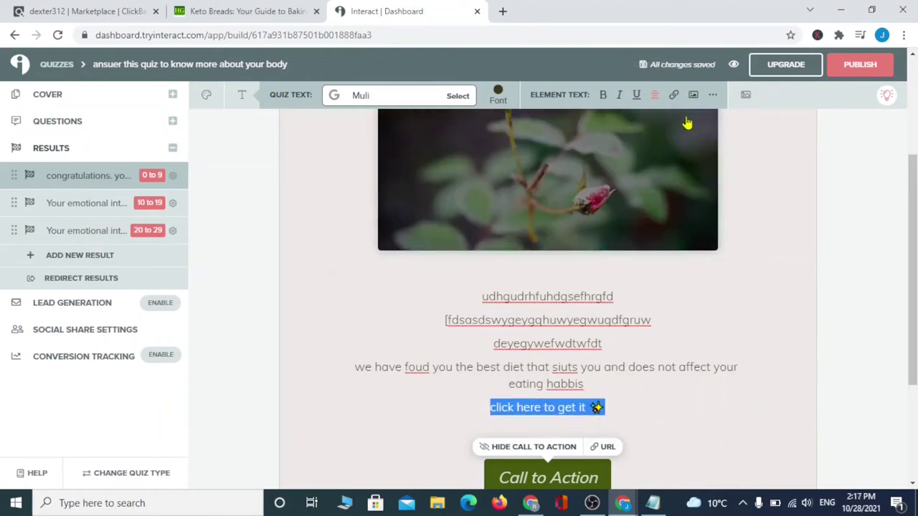
{"action": "left_click", "coordinate": [674, 96]}
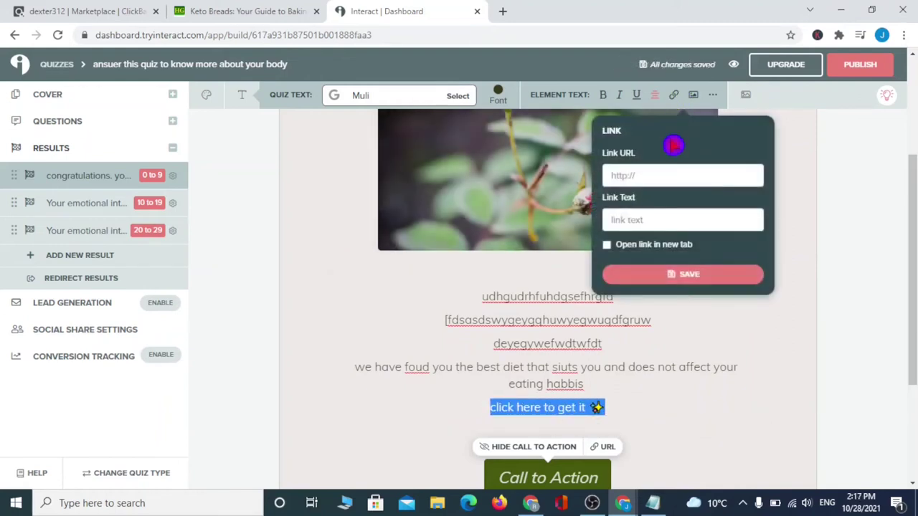
{"action": "left_click", "coordinate": [650, 175]}
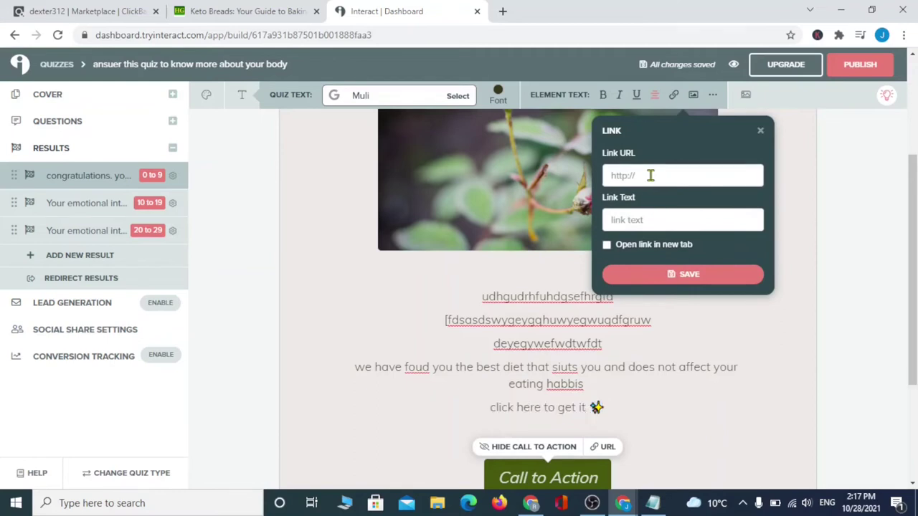
{"action": "right_click", "coordinate": [649, 176]}
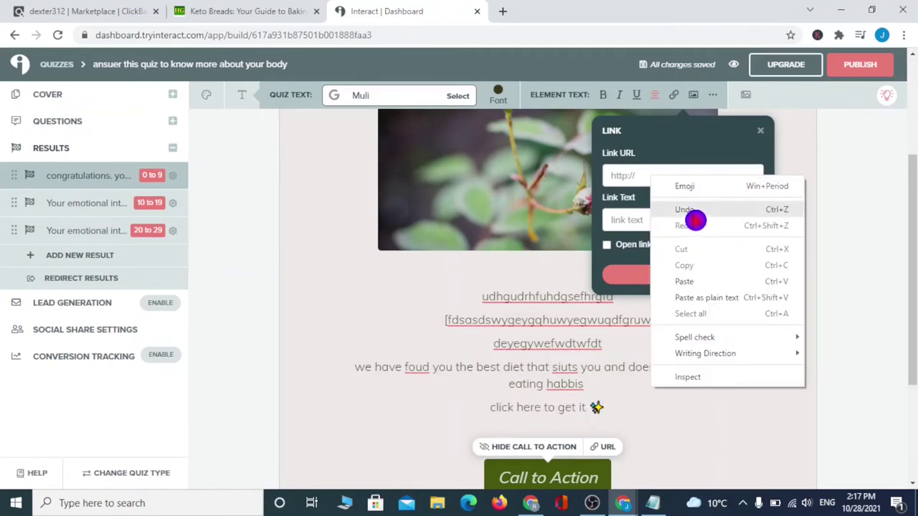
{"action": "left_click", "coordinate": [693, 281]}
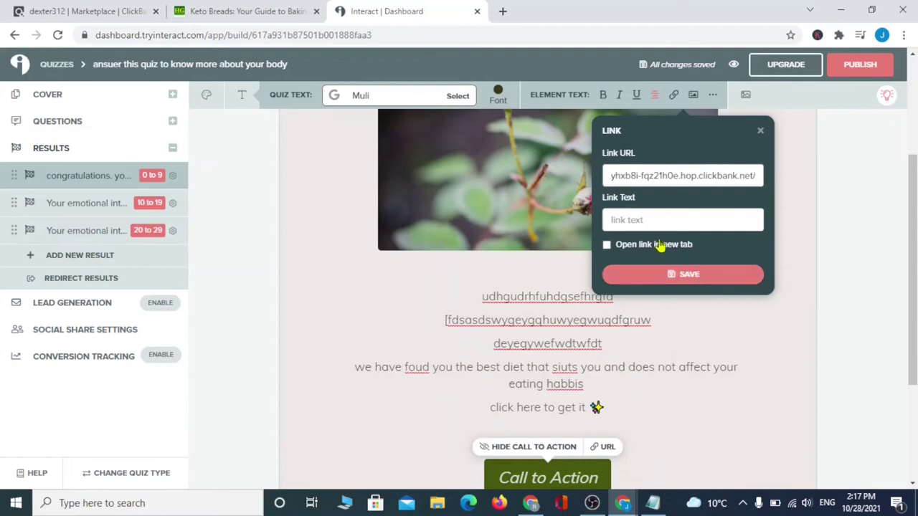
{"action": "left_click", "coordinate": [656, 280]}
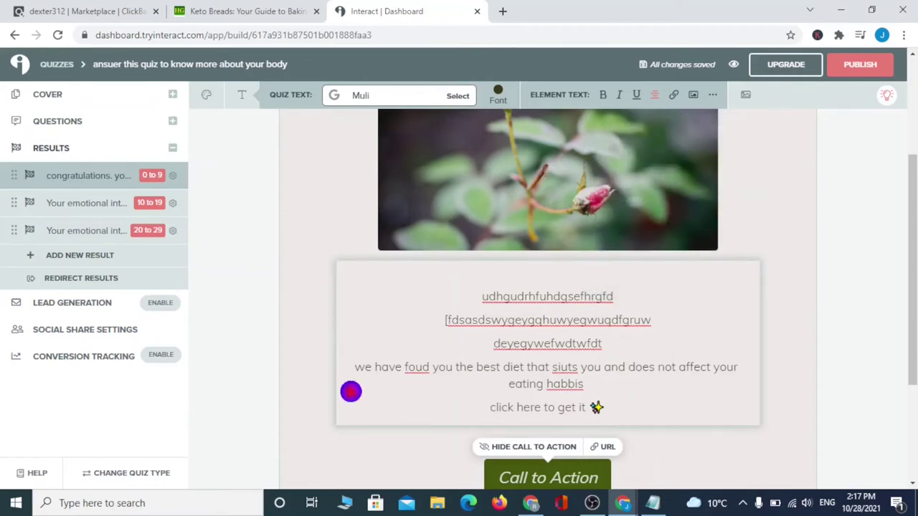
Link the "click here to get it" line to the copied ClickBank URL, using the same words as link text and opening in a new tab.
{"action": "left_click_drag", "start_coordinate": [490, 407], "coordinate": [615, 420]}
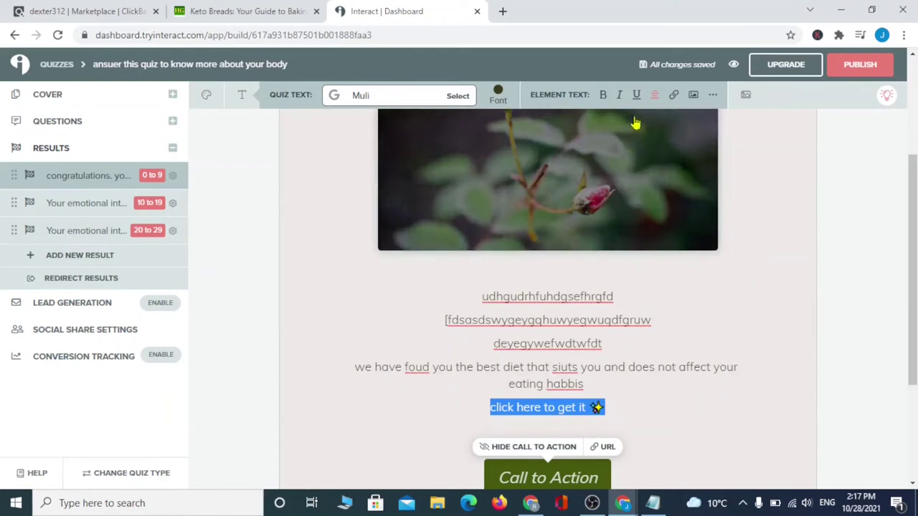
{"action": "left_click", "coordinate": [673, 99]}
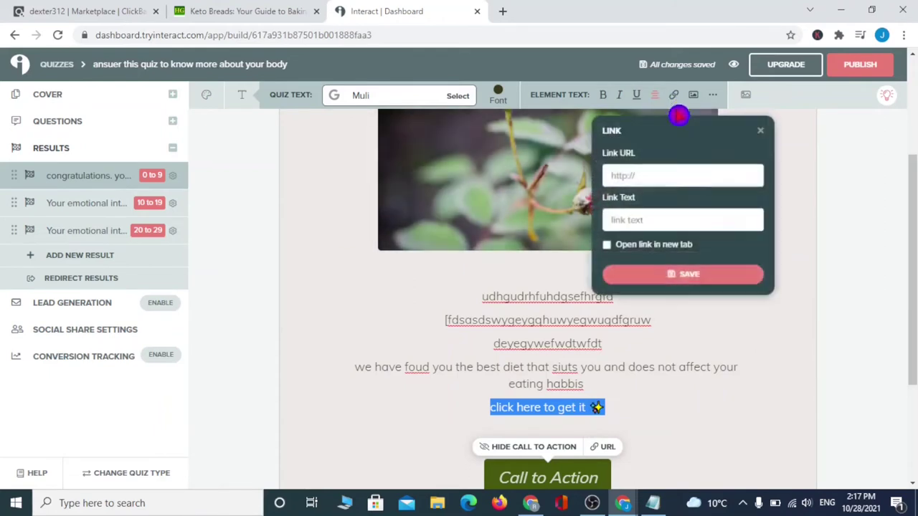
{"action": "left_click", "coordinate": [634, 175]}
{"action": "right_click", "coordinate": [634, 175]}
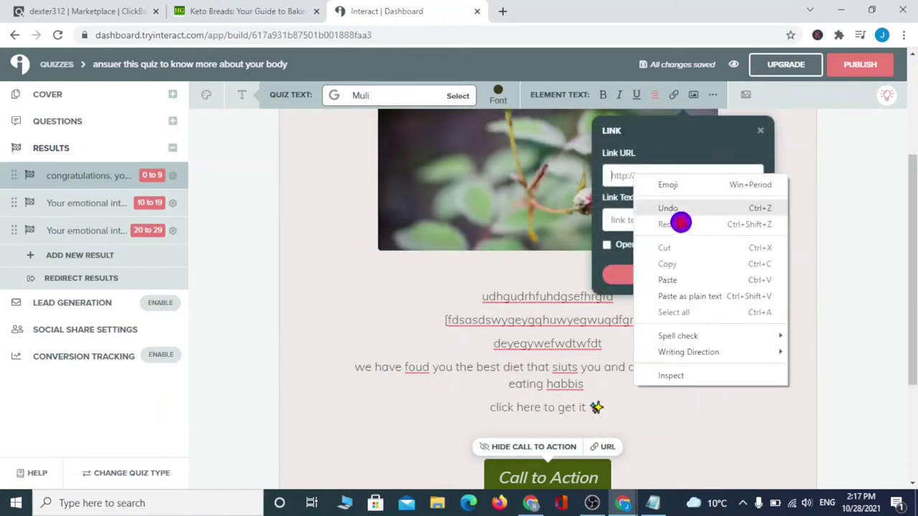
{"action": "left_click", "coordinate": [674, 284]}
{"action": "left_click", "coordinate": [637, 219]}
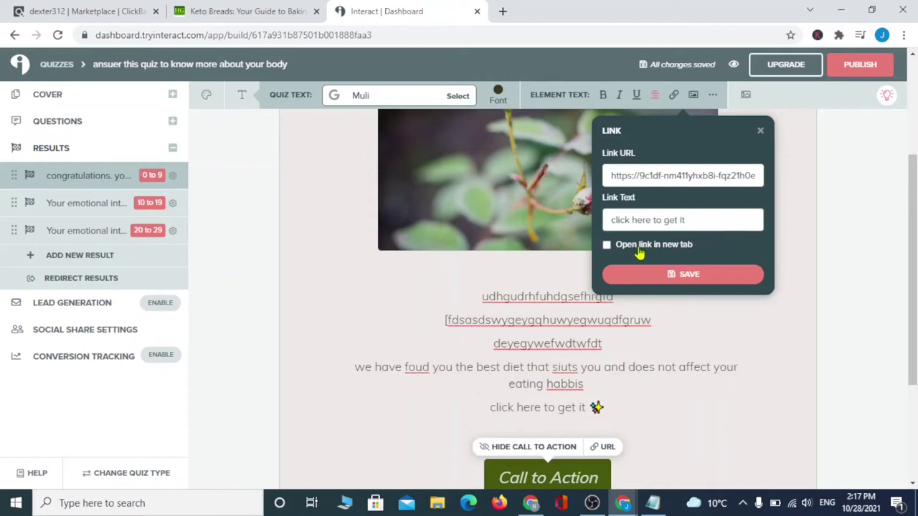
{"action": "left_click", "coordinate": [607, 246]}
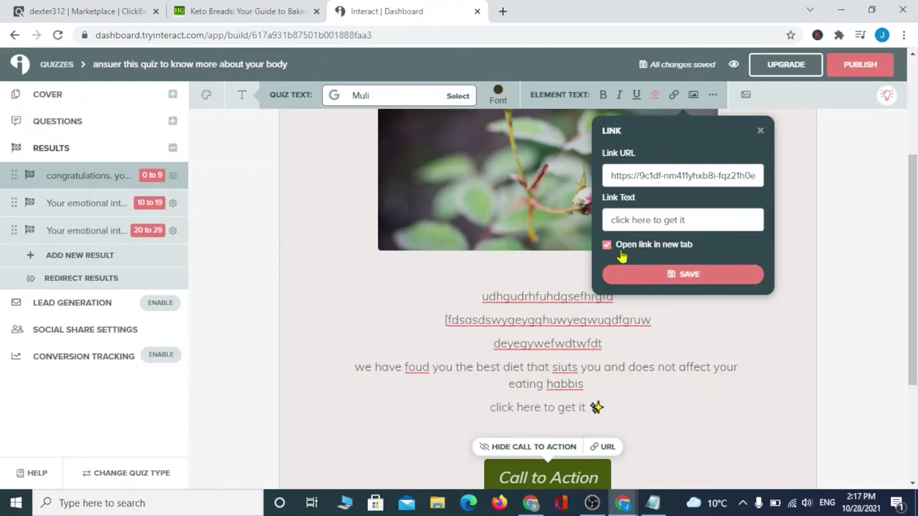
{"action": "left_click", "coordinate": [681, 276]}
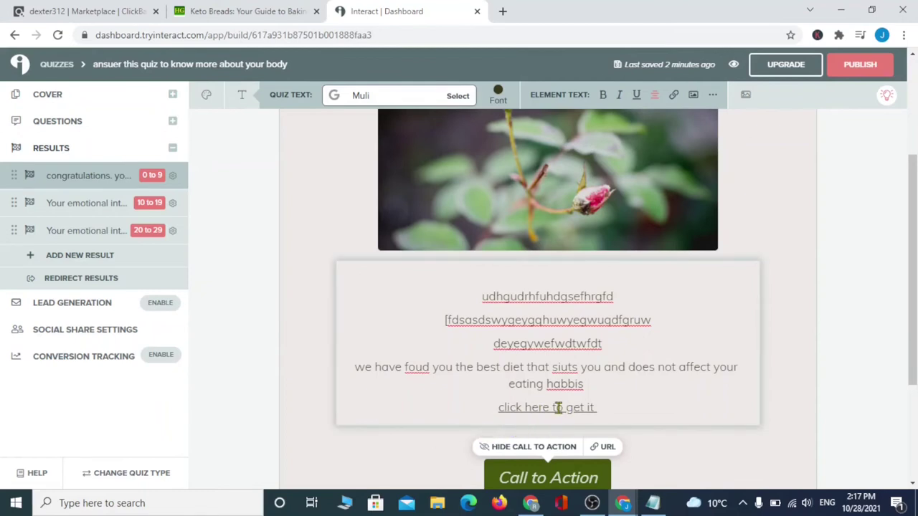
Change the call-to-action button's text below the result description to "get it now".
{"action": "scroll", "coordinate": [440, 430], "scroll_direction": "down", "scroll_amount": 1}
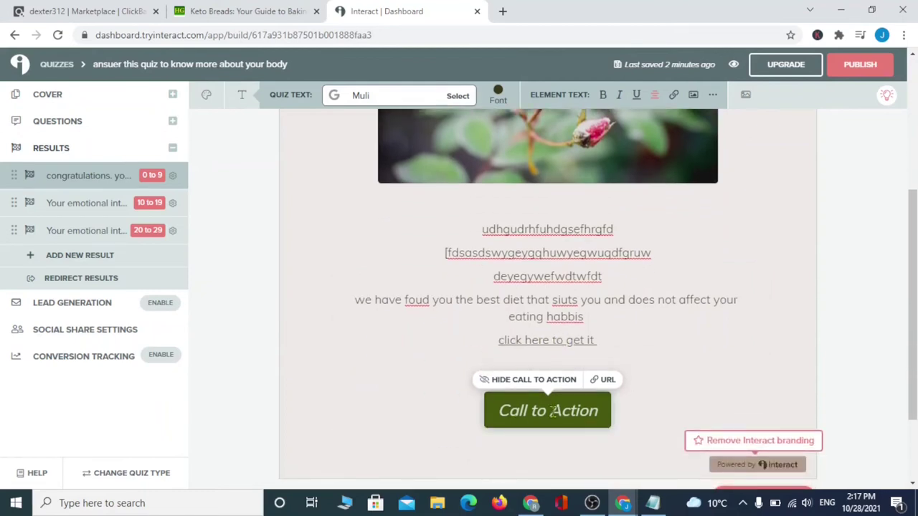
{"action": "triple_click", "coordinate": [554, 411]}
{"action": "key", "text": "BackSpace"}
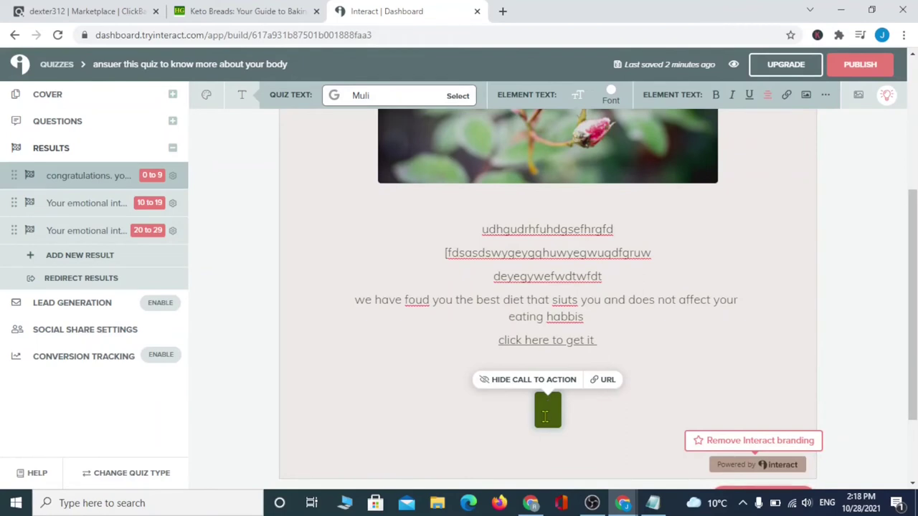
{"action": "type", "text": "ca"}
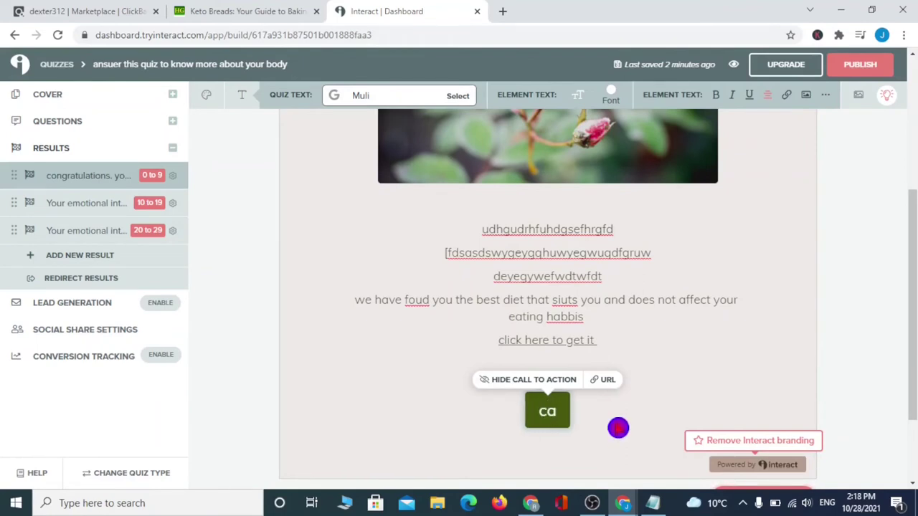
{"action": "key", "text": "BackSpace"}
{"action": "key", "text": "BackSpace"}
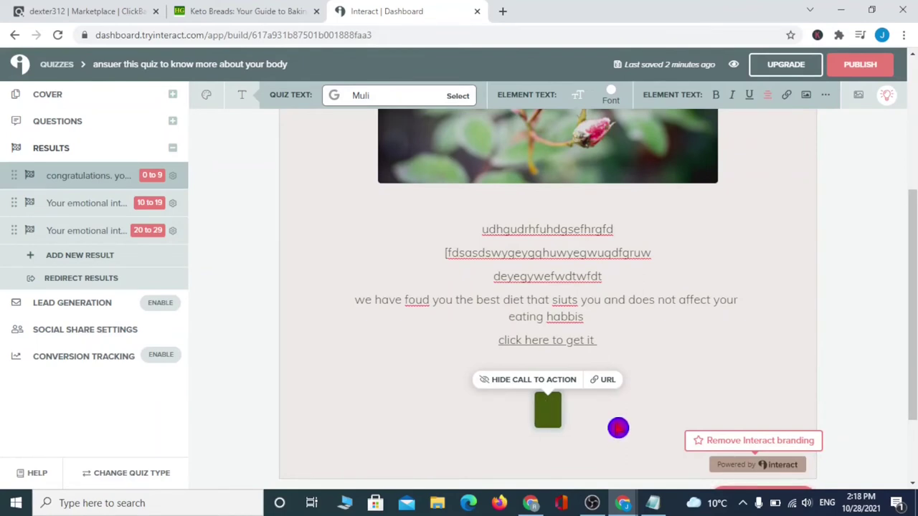
{"action": "type", "text": "g"}
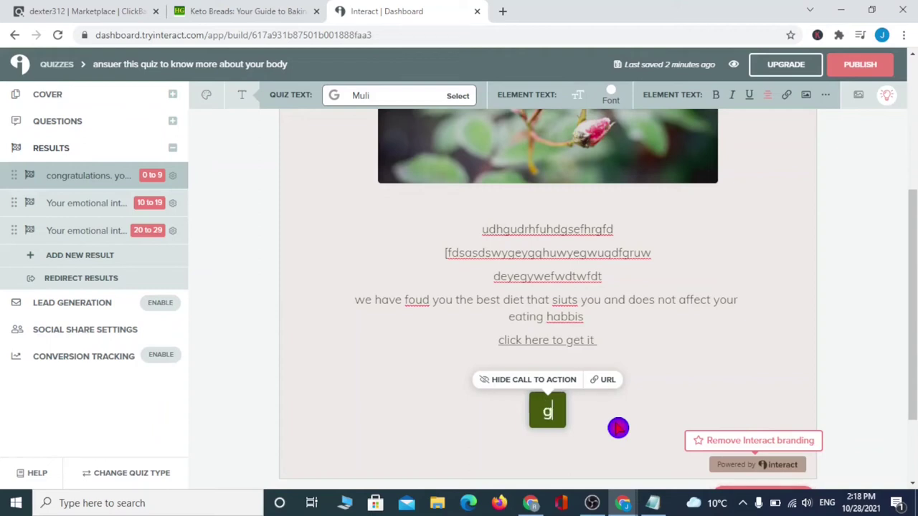
{"action": "type", "text": "et it now"}
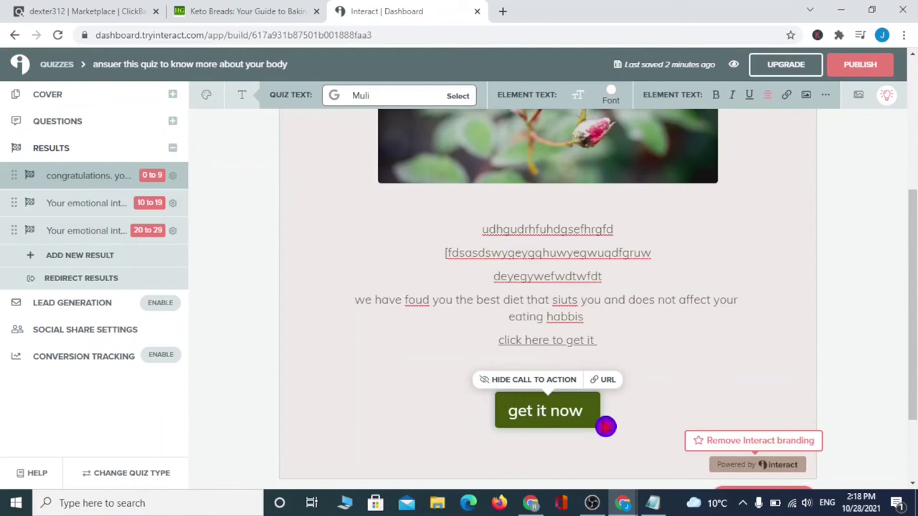
Set the "get it now" button's URL to the copied ClickBank affiliate link and save it.
{"action": "left_click", "coordinate": [601, 384]}
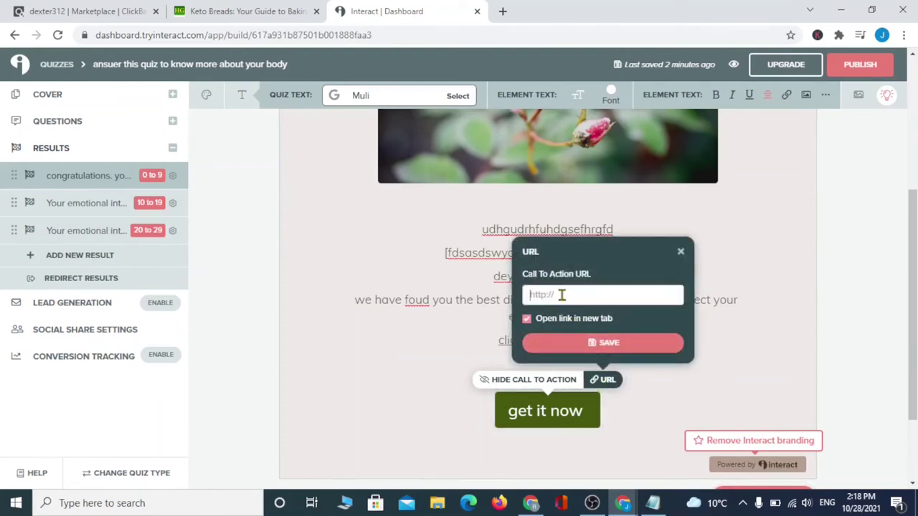
{"action": "left_click", "coordinate": [562, 295]}
{"action": "right_click", "coordinate": [563, 295]}
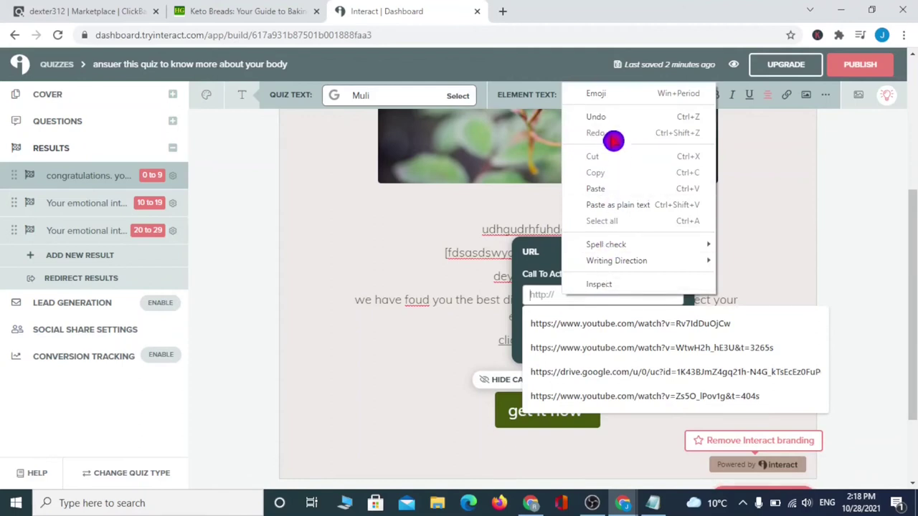
{"action": "left_click", "coordinate": [617, 189]}
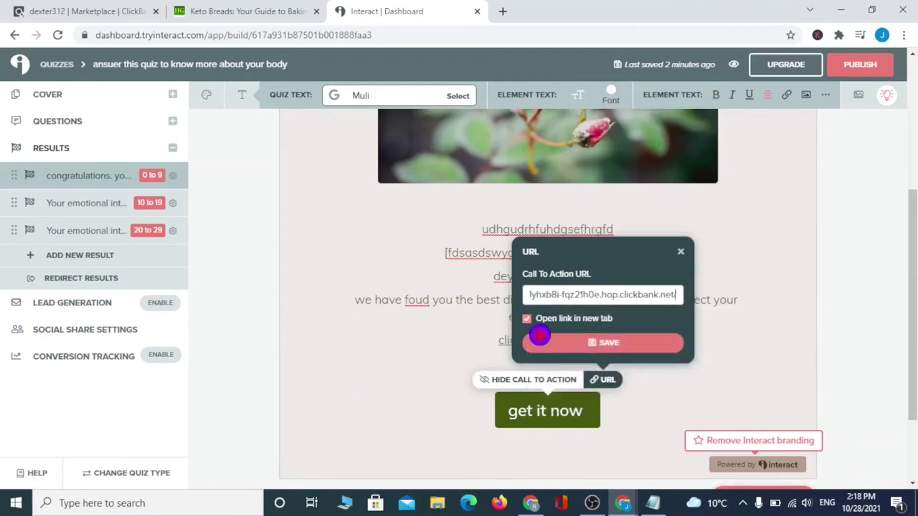
{"action": "left_click", "coordinate": [592, 344]}
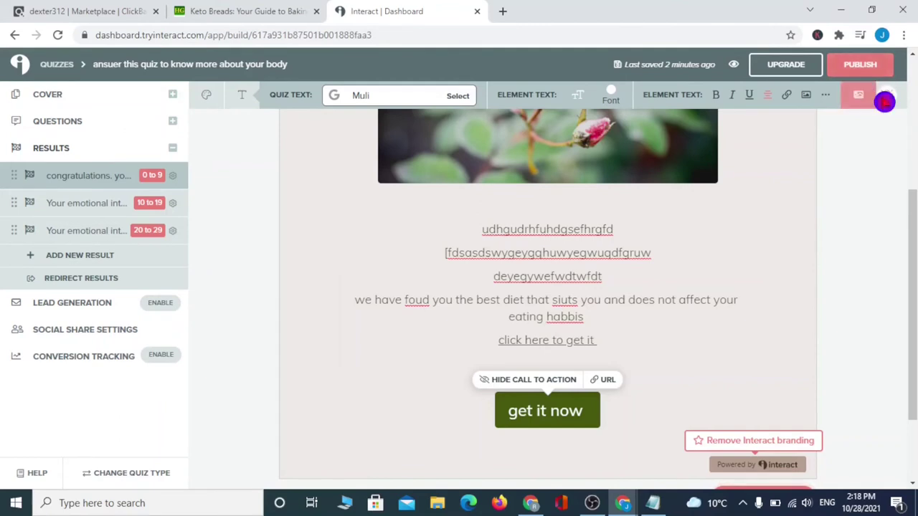
Publish the quiz as is without upgrading, and copy its live share link.
{"action": "left_click", "coordinate": [865, 66]}
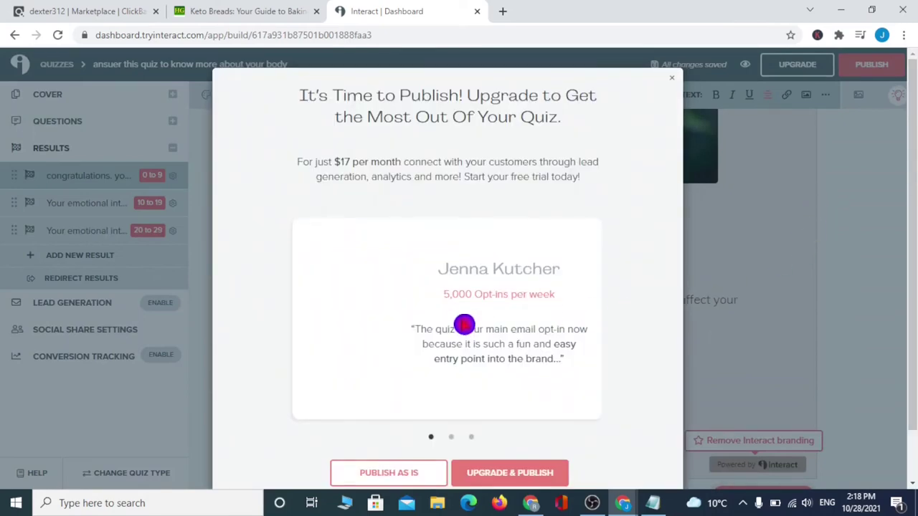
{"action": "scroll", "coordinate": [464, 324], "scroll_direction": "down", "scroll_amount": 1}
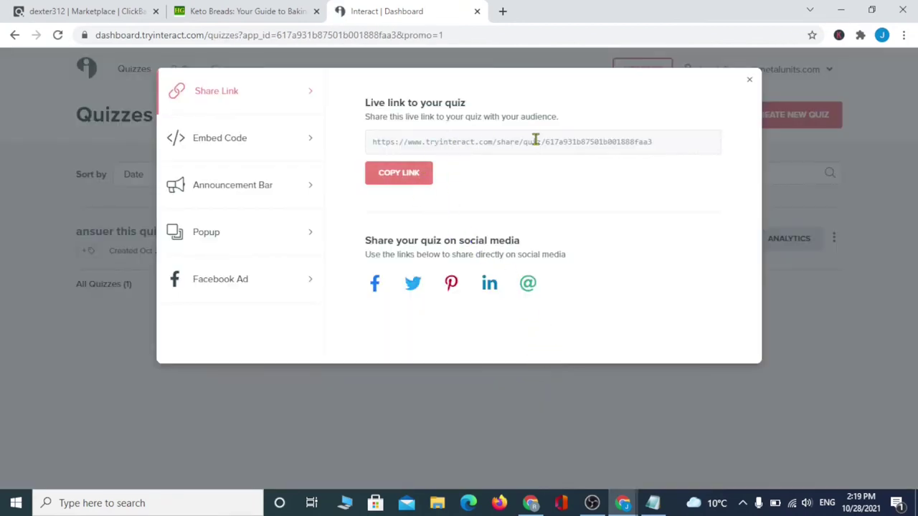
{"action": "left_click", "coordinate": [391, 175]}
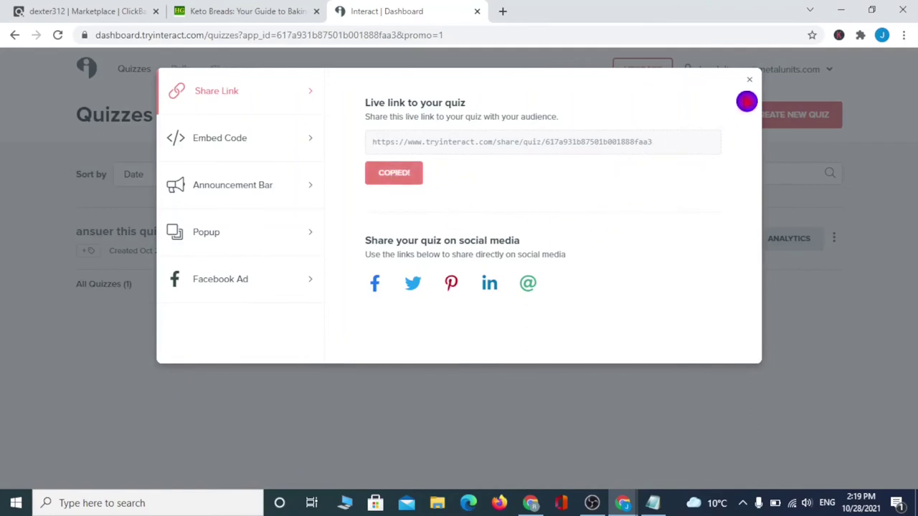
{"action": "left_click", "coordinate": [751, 81]}
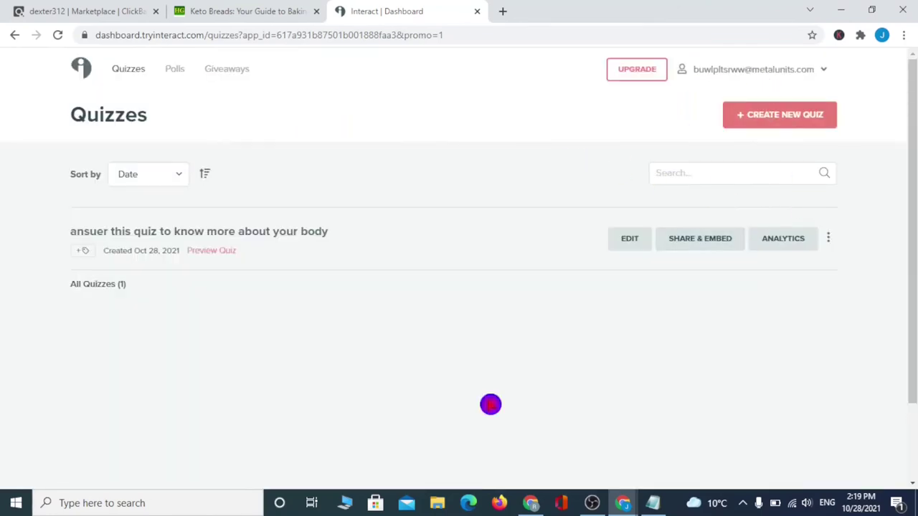
Switch to the Facebook window and filter the "lose weight" search results to groups.
{"action": "left_click", "coordinate": [531, 503]}
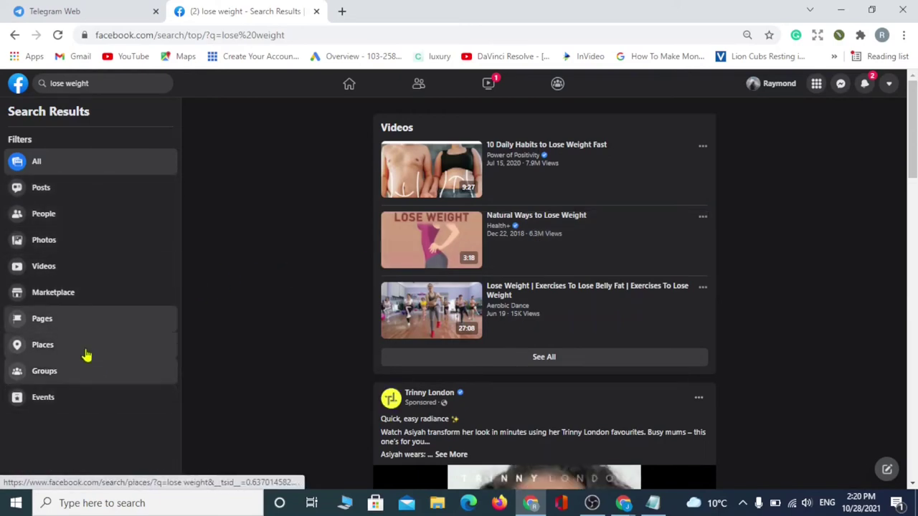
{"action": "left_click", "coordinate": [52, 373]}
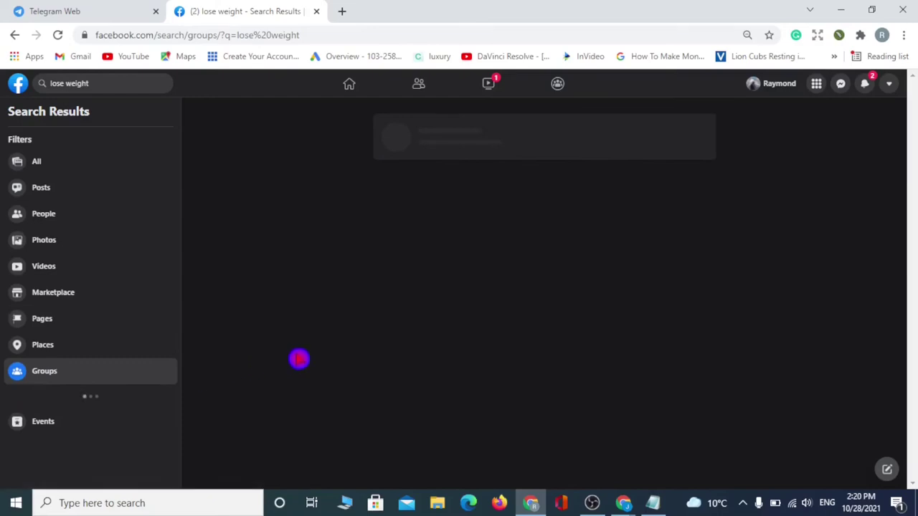
{"action": "left_click", "coordinate": [423, 150]}
{"action": "left_click", "coordinate": [466, 308]}
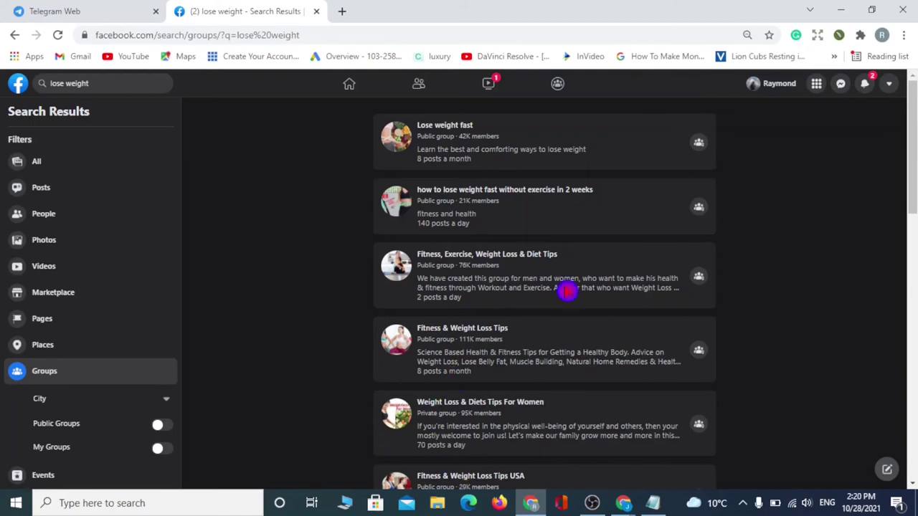
Join the first six groups, from Lose weight fast to Fitness & Weight Loss Tips USA, dismissing the participation request.
{"action": "left_click", "coordinate": [700, 145]}
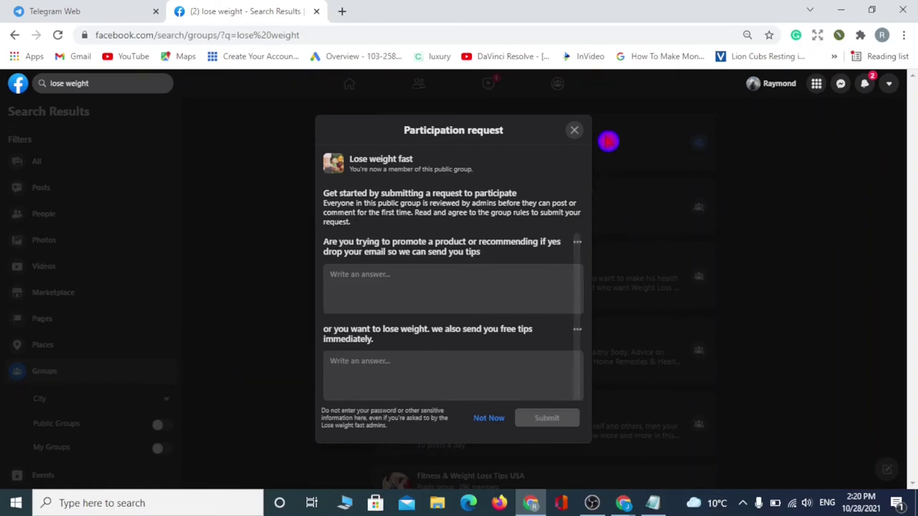
{"action": "left_click", "coordinate": [575, 131]}
{"action": "left_click", "coordinate": [698, 207]}
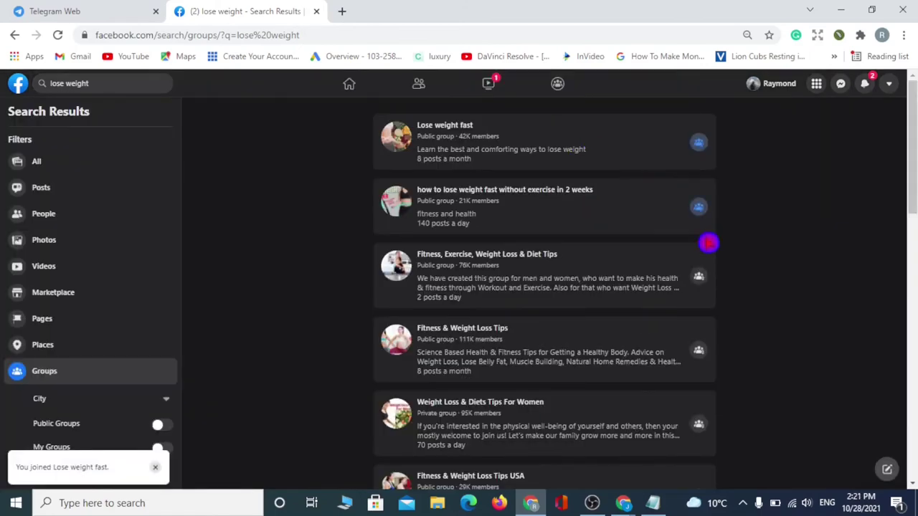
{"action": "left_click", "coordinate": [698, 350]}
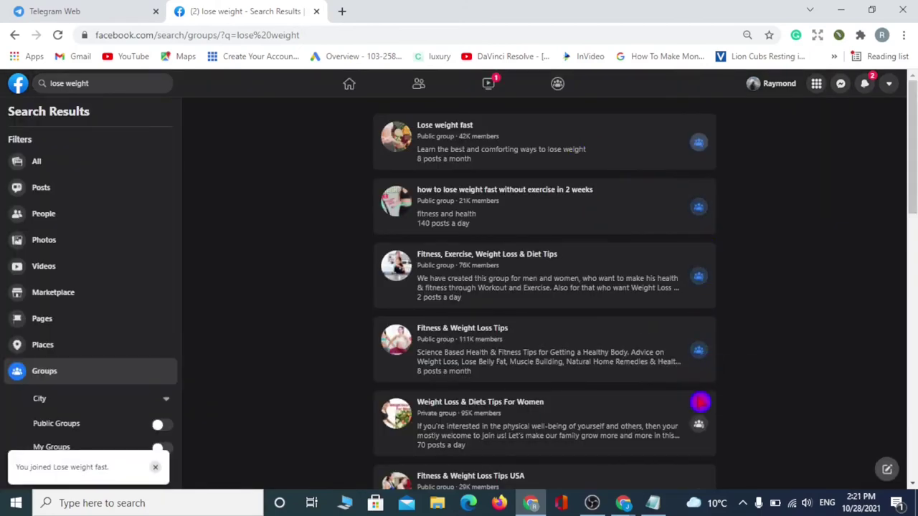
{"action": "scroll", "coordinate": [625, 362], "scroll_direction": "down", "scroll_amount": 1}
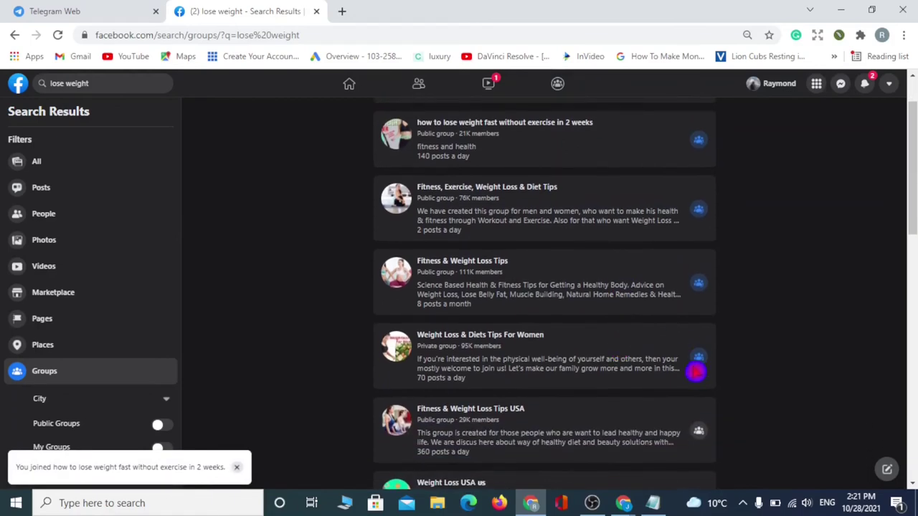
{"action": "left_click", "coordinate": [698, 431]}
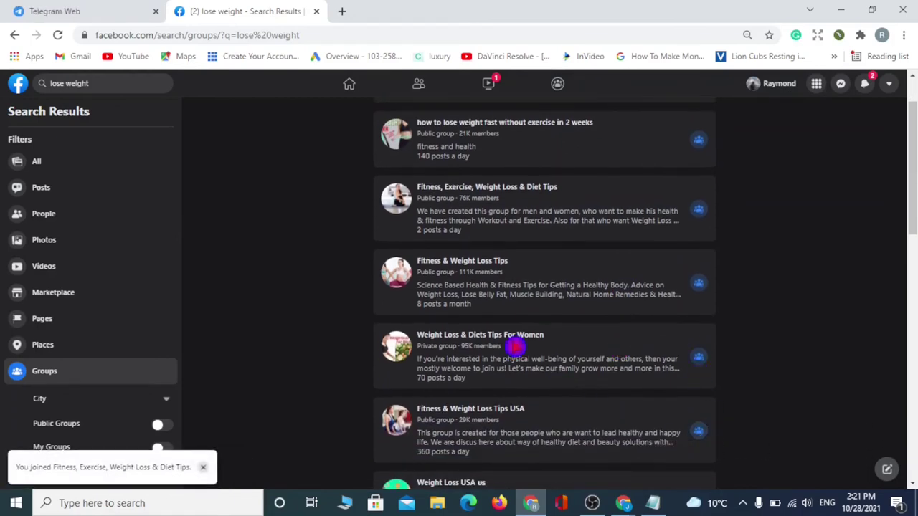
In the Fitness & Weight Loss Tips group, draft a public post recommending the quiz for losing weight without changing eating habits.
{"action": "left_click", "coordinate": [397, 281]}
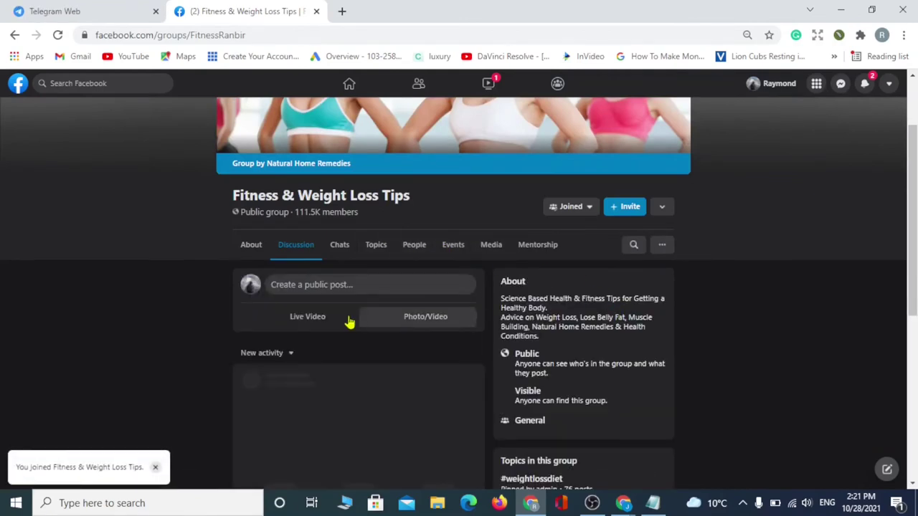
{"action": "left_click", "coordinate": [345, 293]}
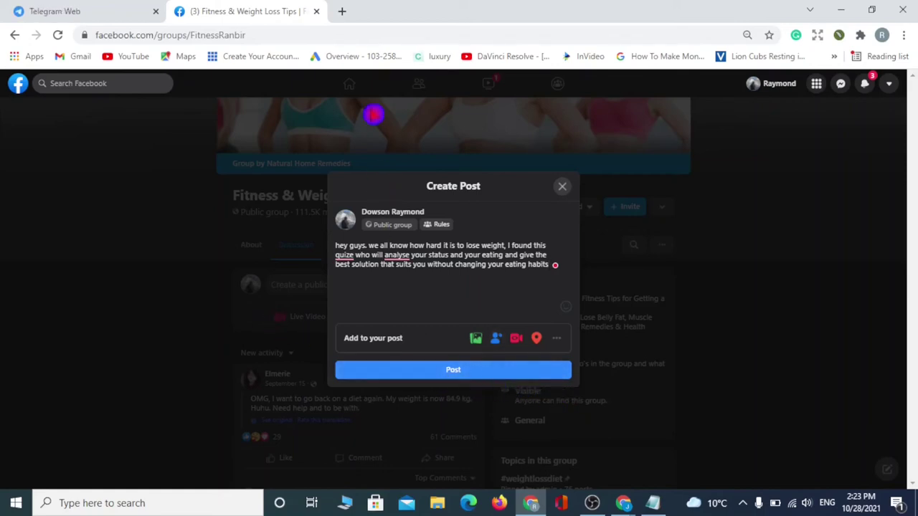
Search for Quora in a new browser tab and open its website.
{"action": "left_click", "coordinate": [342, 11]}
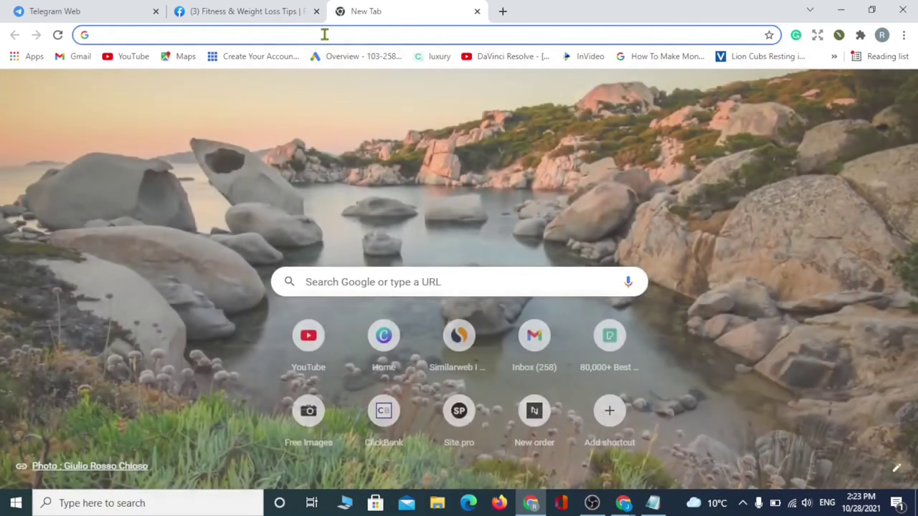
{"action": "type", "text": "quira"}
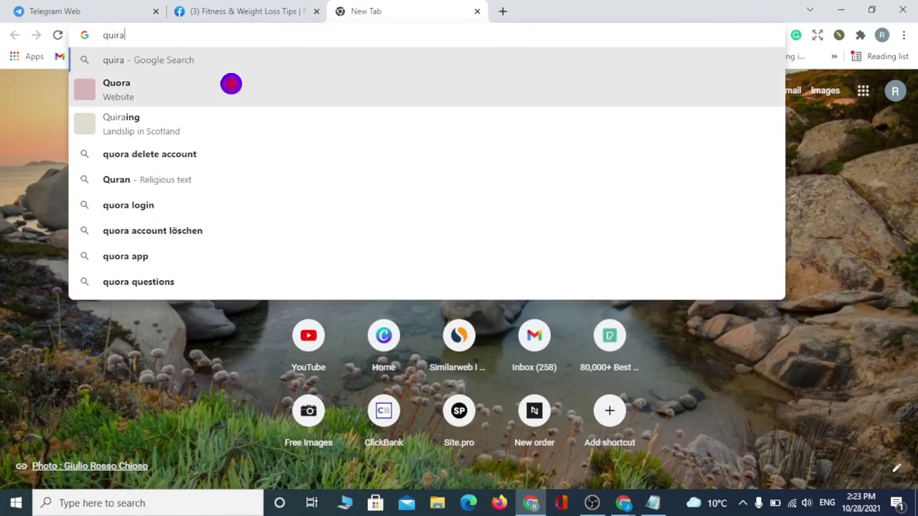
{"action": "left_click", "coordinate": [169, 82]}
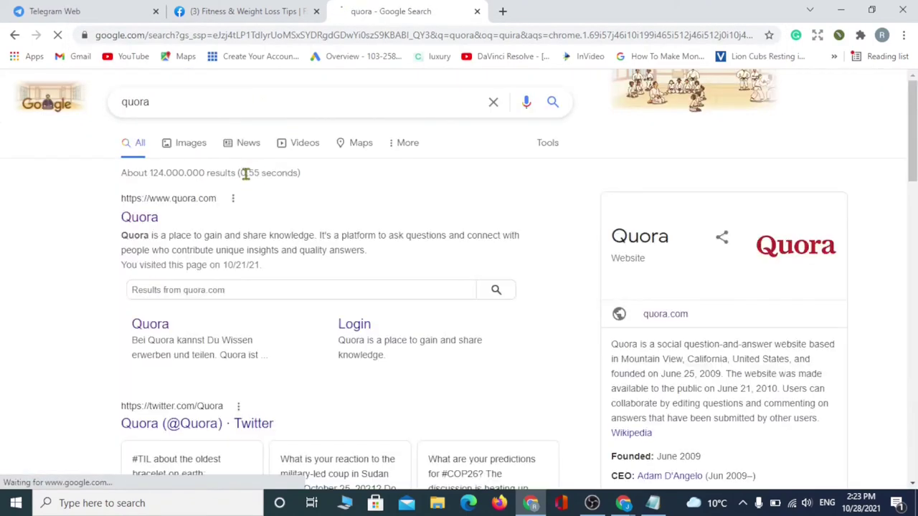
{"action": "left_click", "coordinate": [144, 223]}
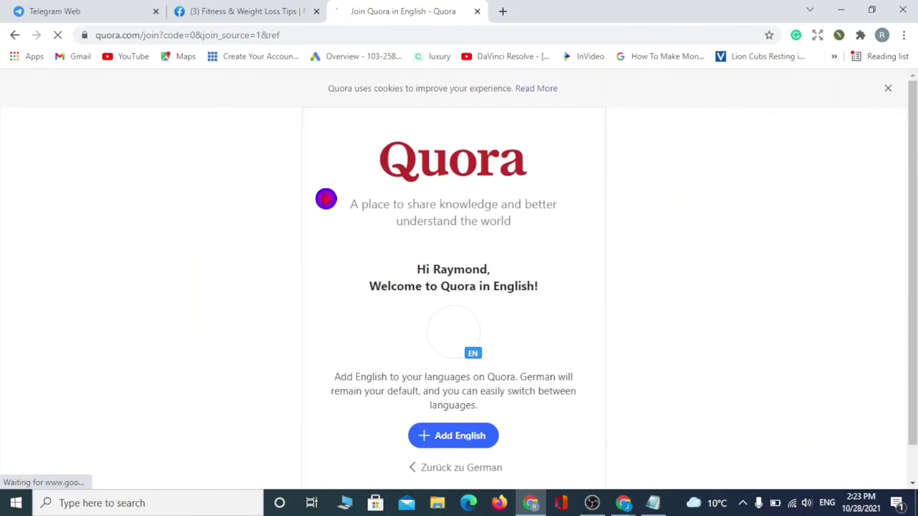
{"action": "scroll", "coordinate": [393, 299], "scroll_direction": "down", "scroll_amount": 1}
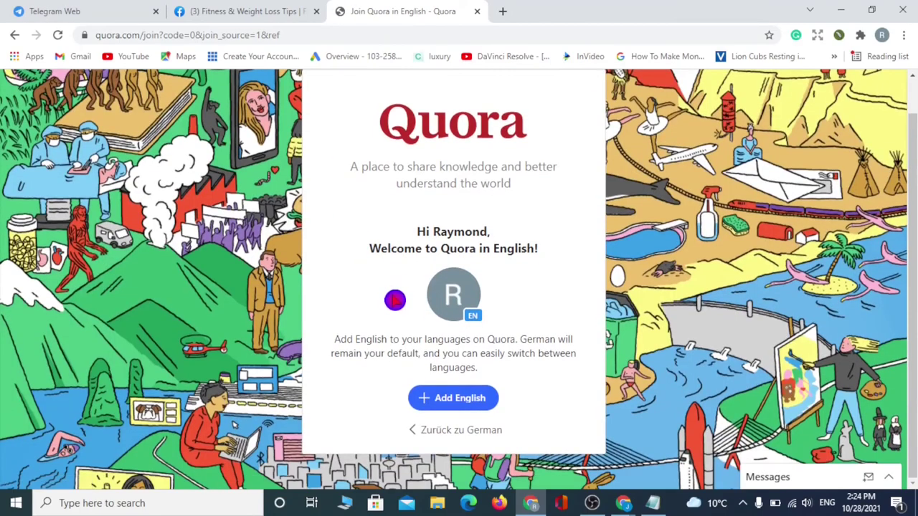